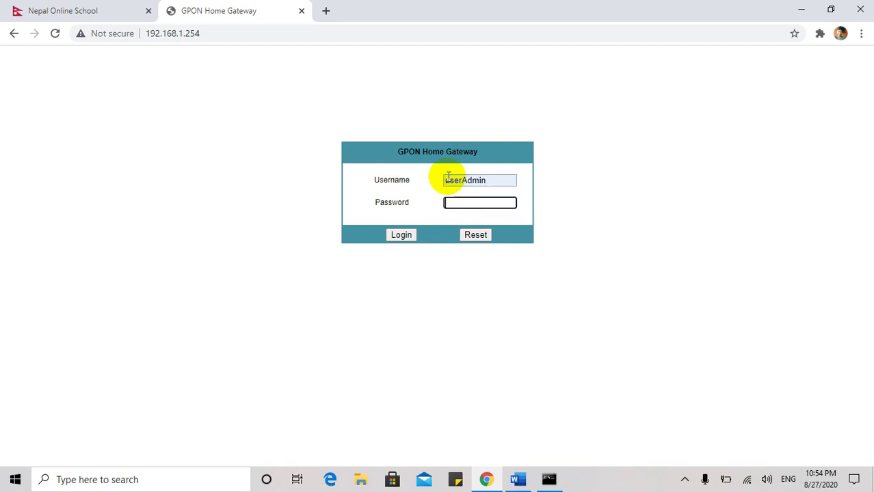
Submit the router sign-in with the admin password, then show the hidden tray icons after the 408 timeout.
type("admin123")
key("Return")
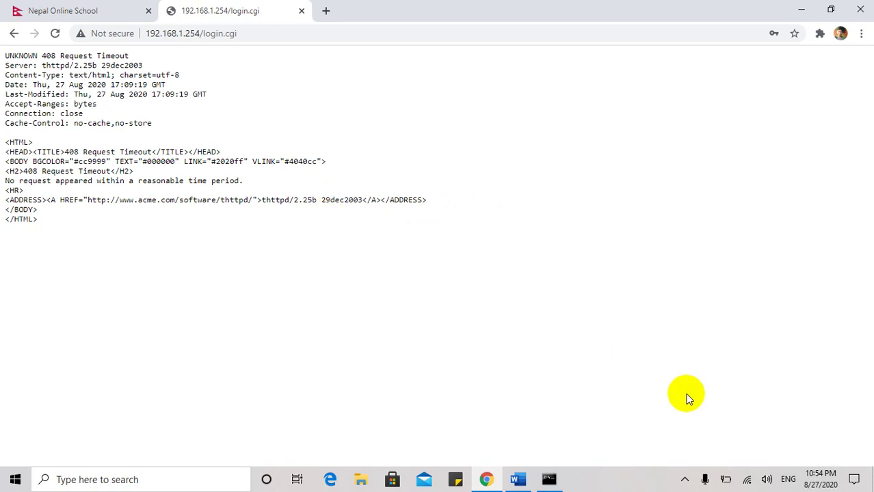
left_click(684, 479)
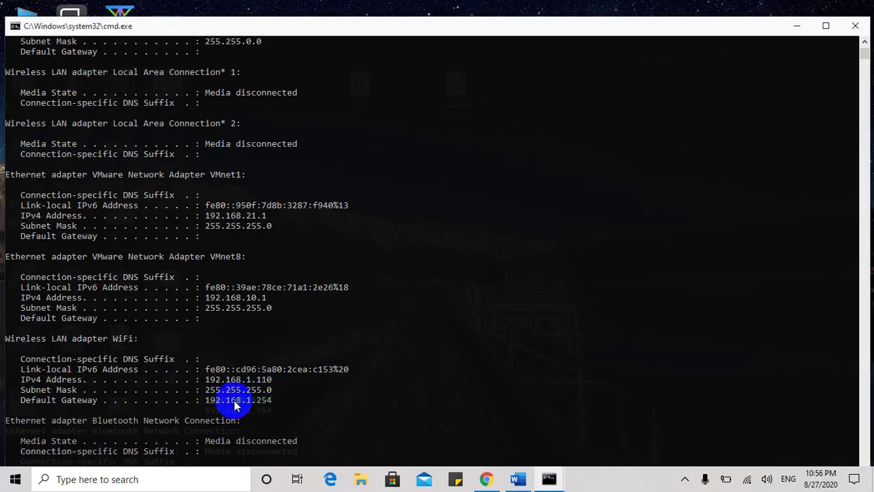
Copy the default gateway 192.168.1.254 from Command Prompt and bring up Edge's Start page.
left_click_drag(275, 402, 203, 408)
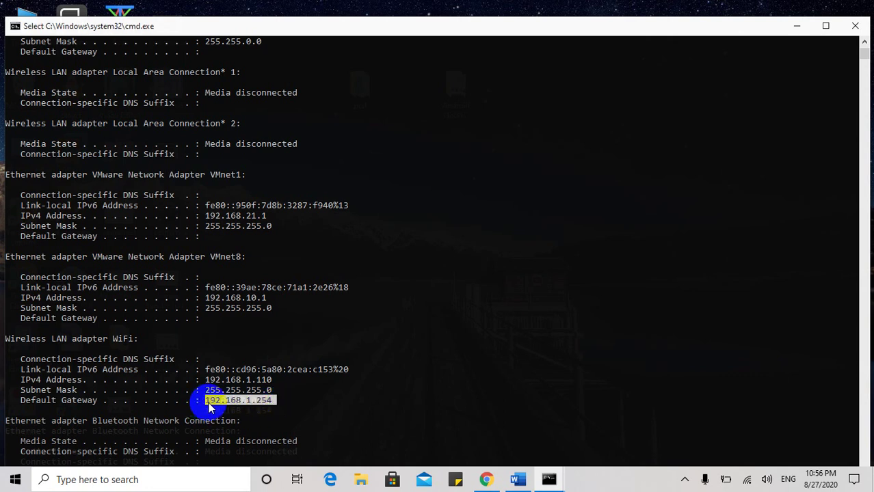
right_click(216, 408)
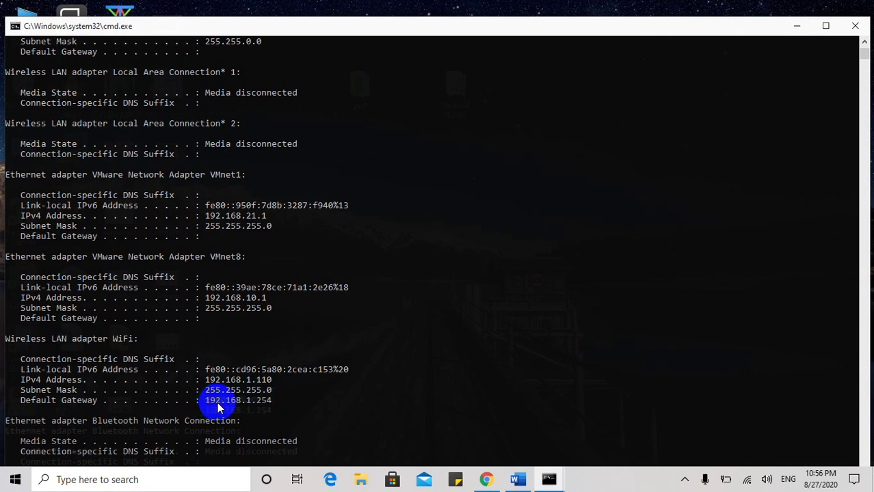
left_click(329, 480)
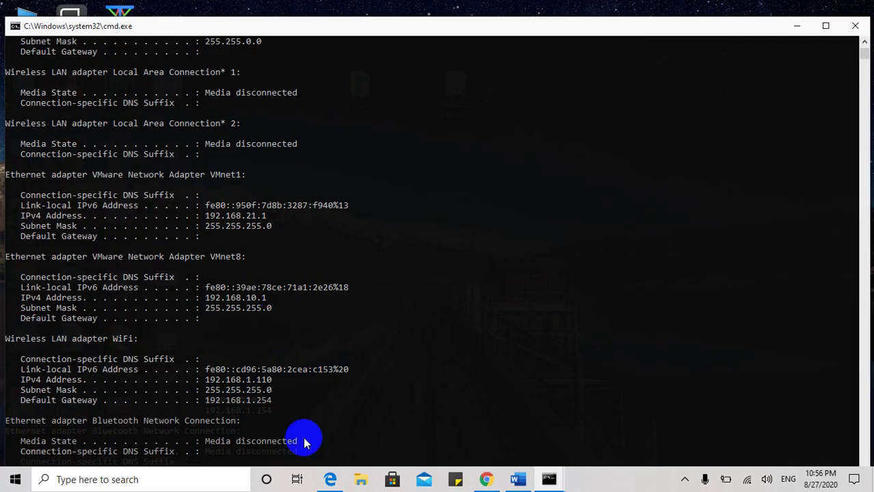
left_click(328, 476)
Load the router's page at 192.168.1.254 in Edge.
left_click(205, 32)
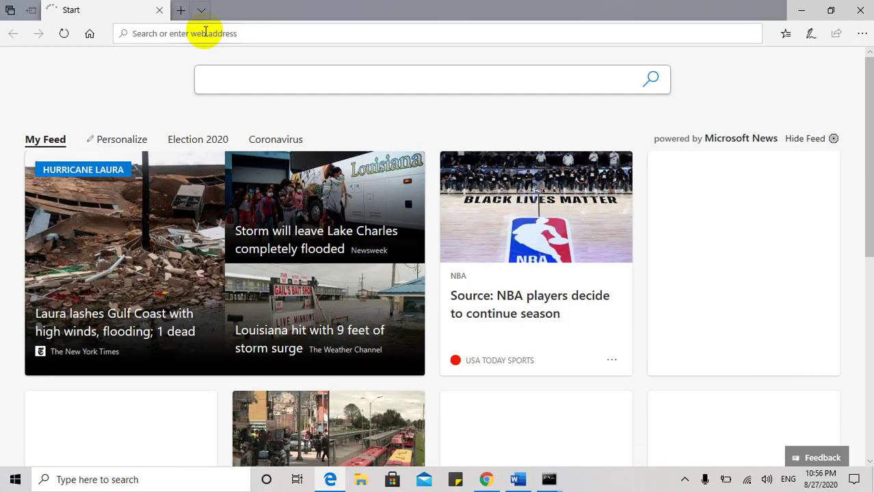
type("192.168.1.254")
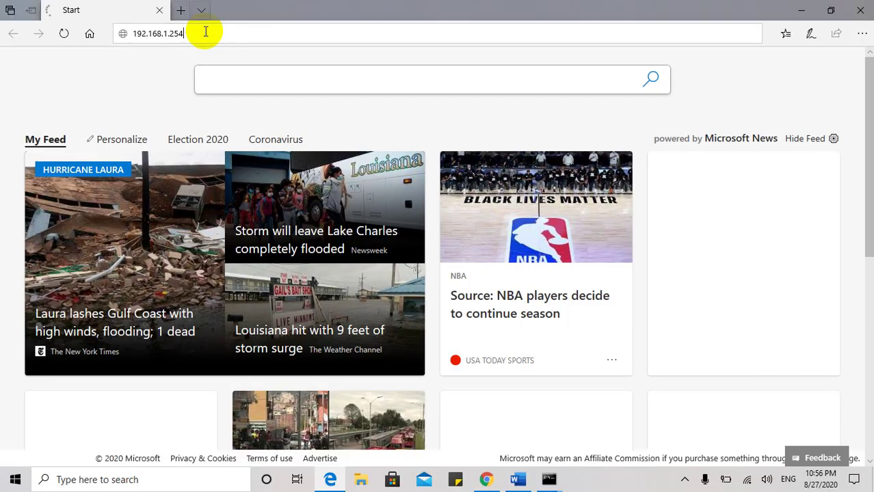
key("Return")
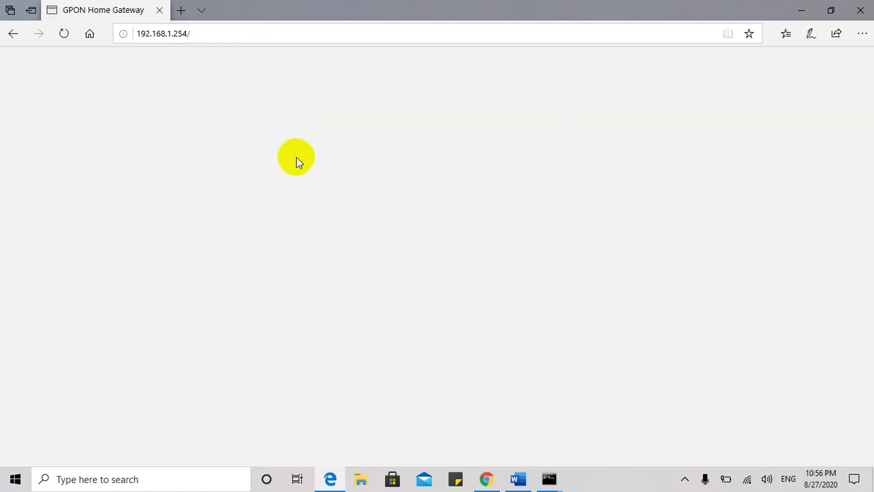
Log in to the gateway with the admin username and password.
left_click(295, 158)
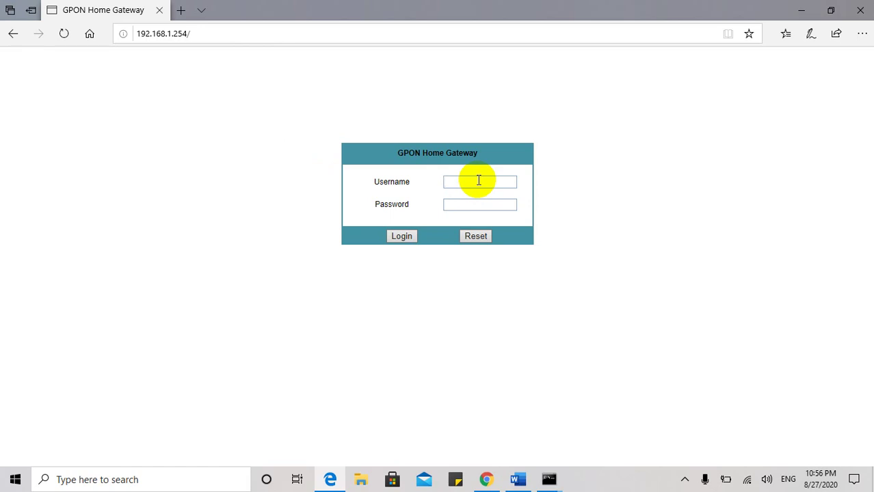
type("userAdmin")
key("Tab")
type("••••••••")
key("BackSpace")
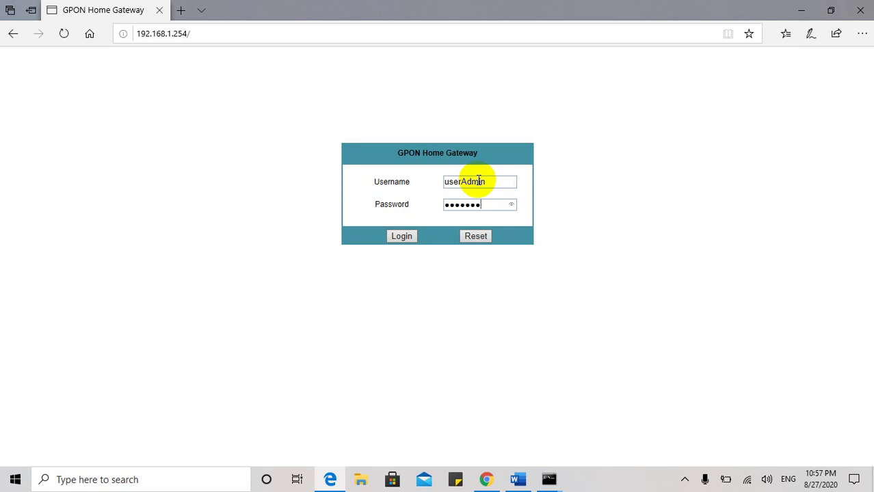
type("•••")
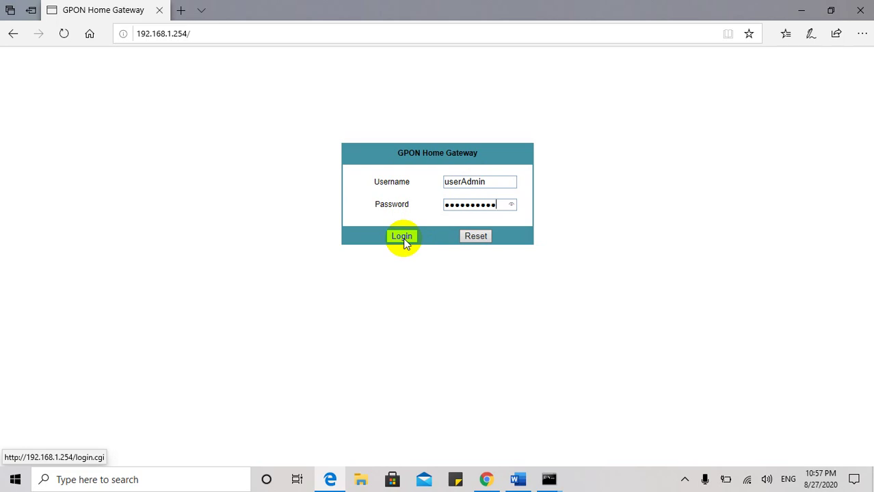
left_click(683, 478)
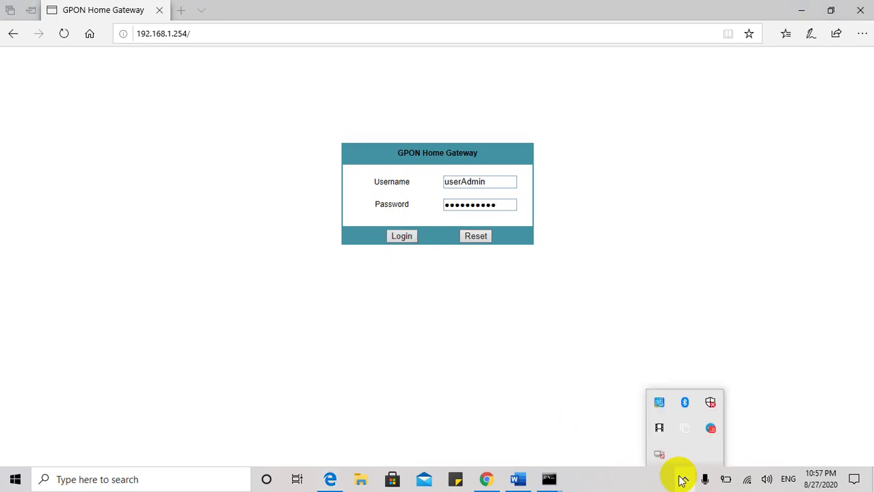
left_click(599, 484)
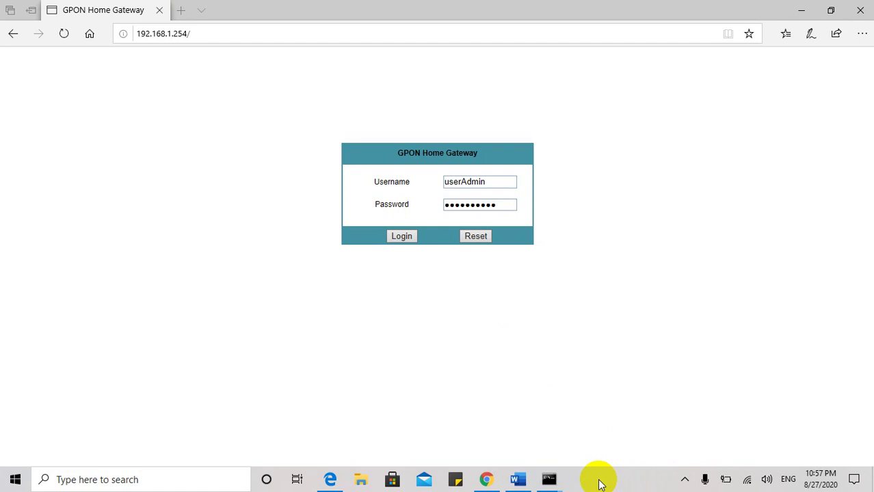
left_click(407, 237)
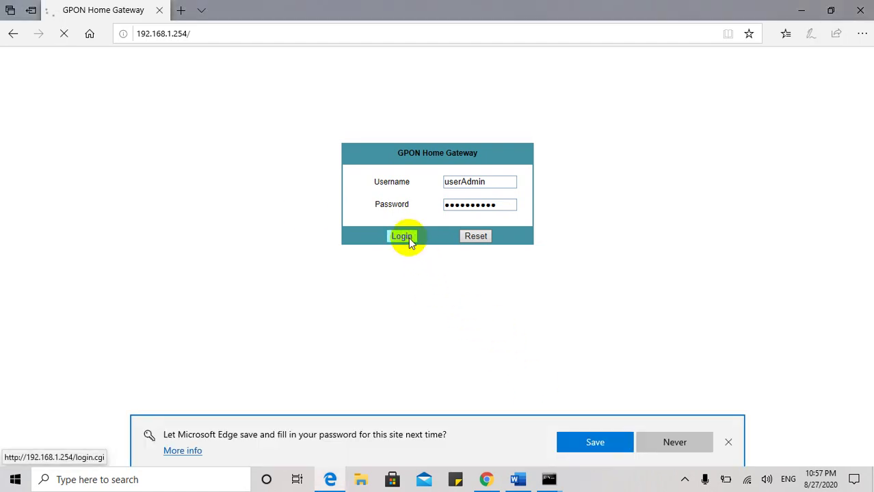
Save the router password in Edge and go to Application > Port Triggering's Open Port field.
left_click(603, 442)
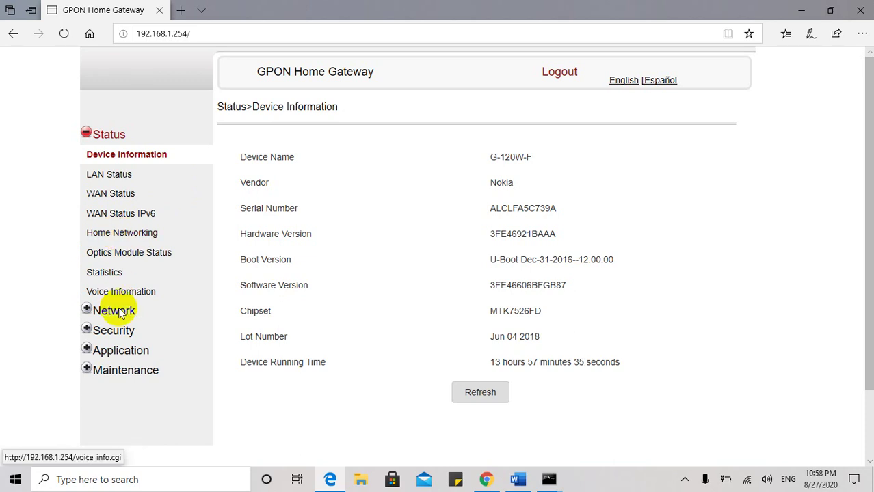
left_click(119, 351)
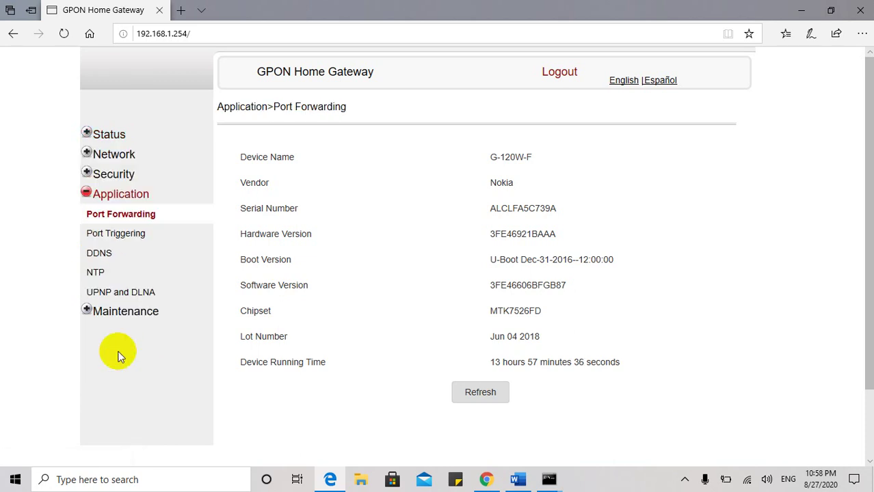
left_click(112, 238)
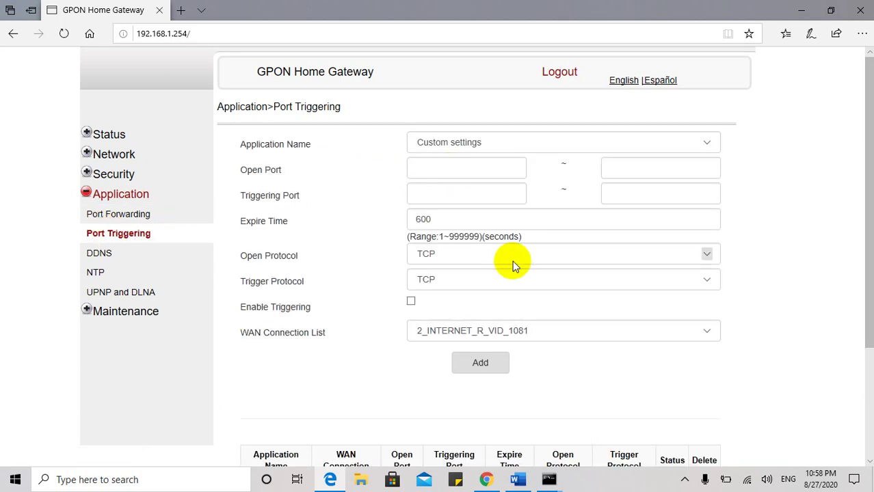
scroll(512, 261, "down", 2)
scroll(512, 260, "up", 3)
scroll(512, 260, "down", 1)
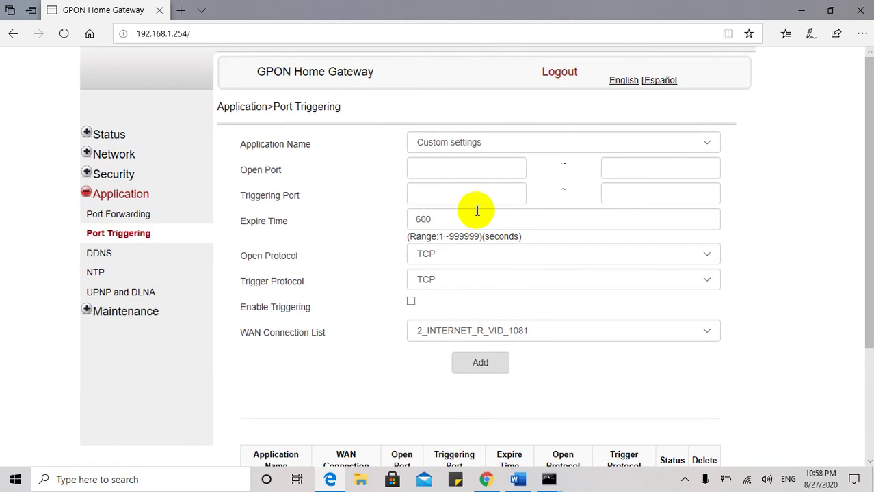
left_click(449, 171)
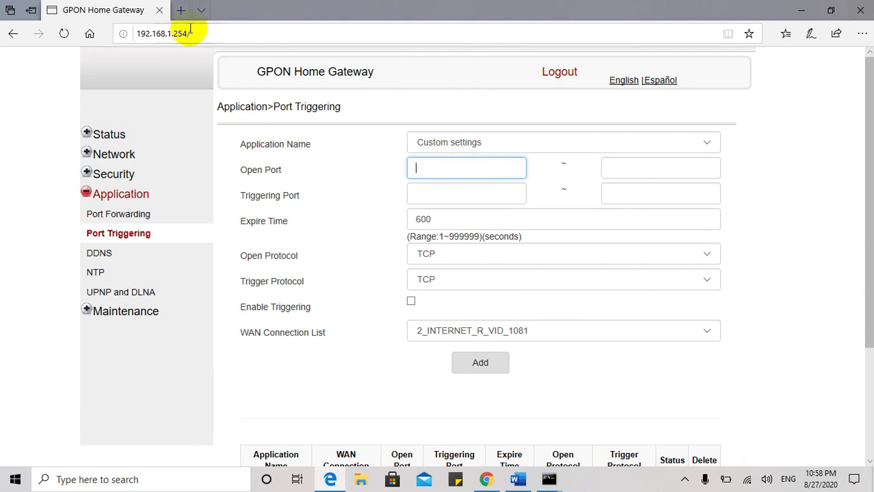
Search Bing for 'total port nimber' in a new tab.
left_click(180, 9)
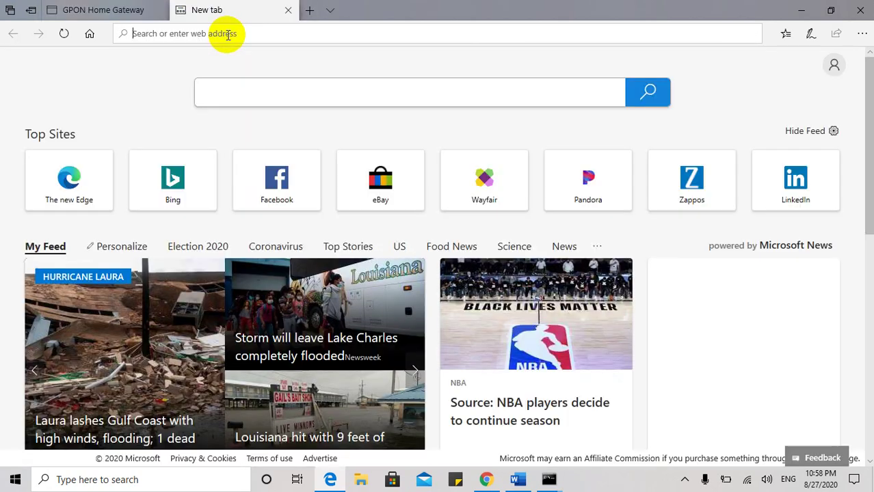
type("p")
key("BackSpace")
type("to")
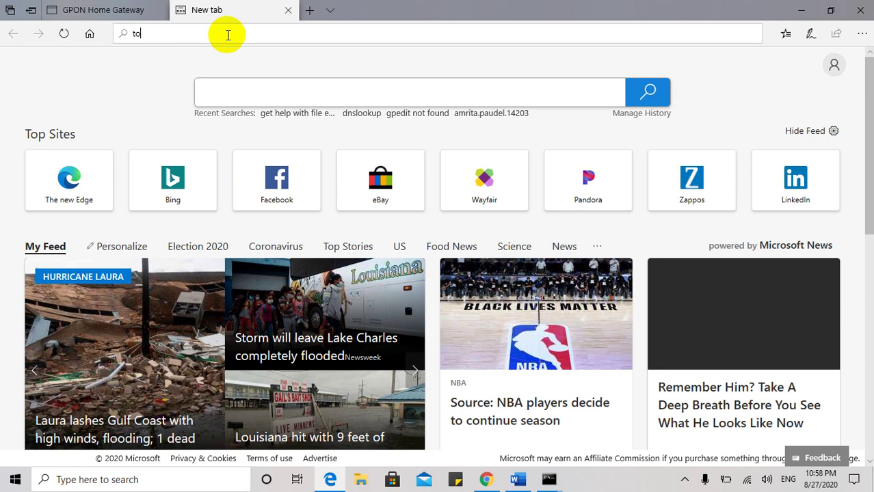
type("tal port")
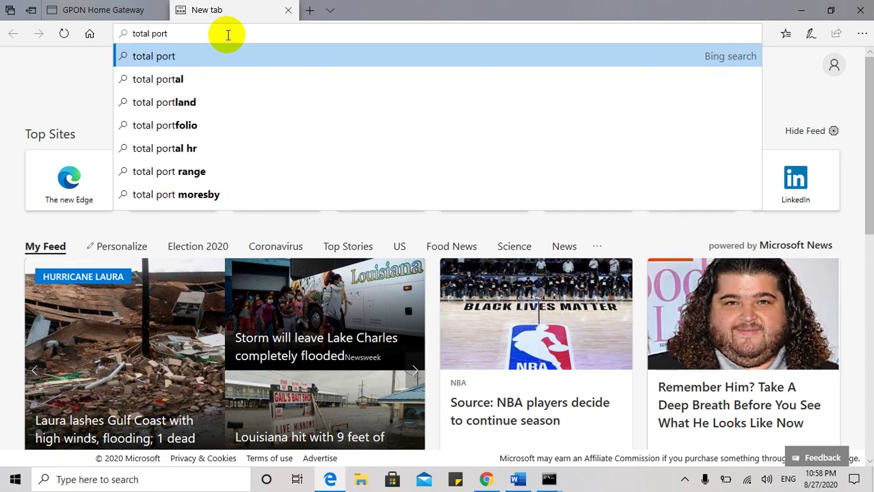
type(" nimber")
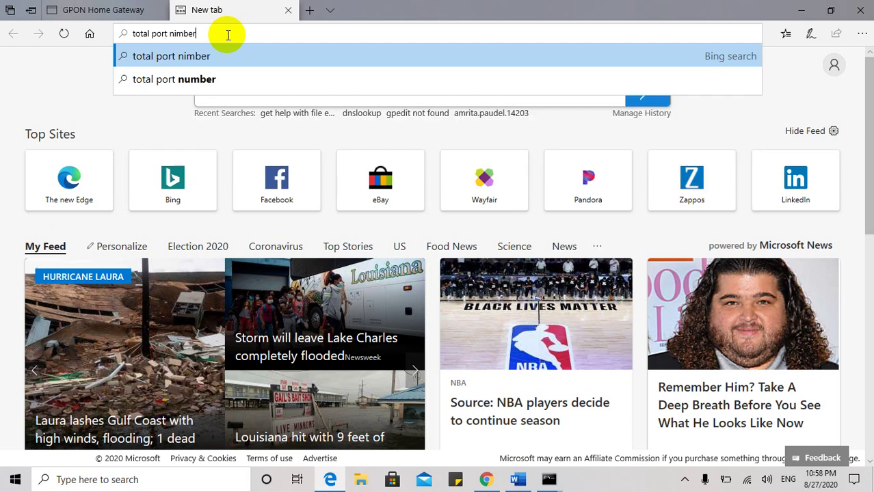
key("Return")
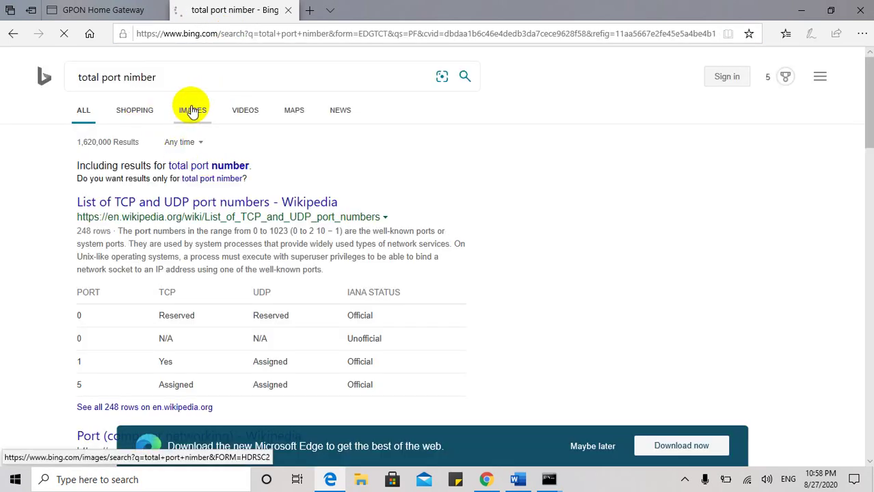
left_click(192, 110)
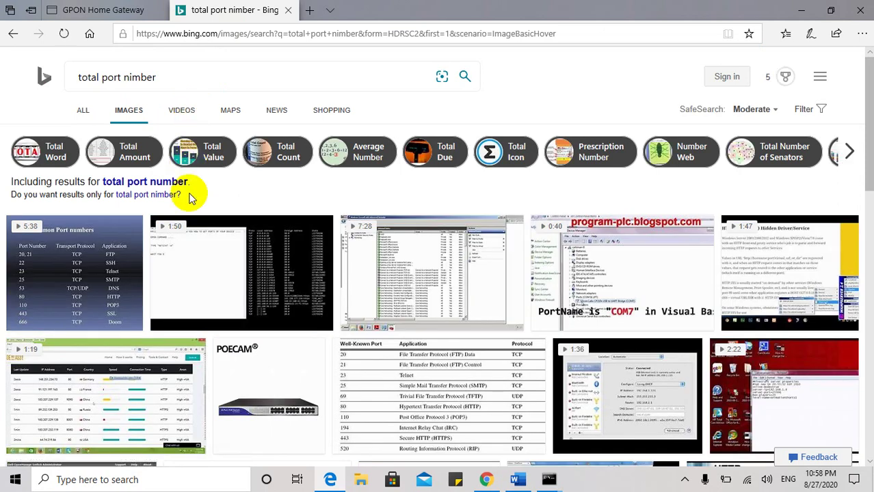
Highlight the '0 to 65535' port range in the results and return to the gateway tab.
scroll(171, 271, "down", 3)
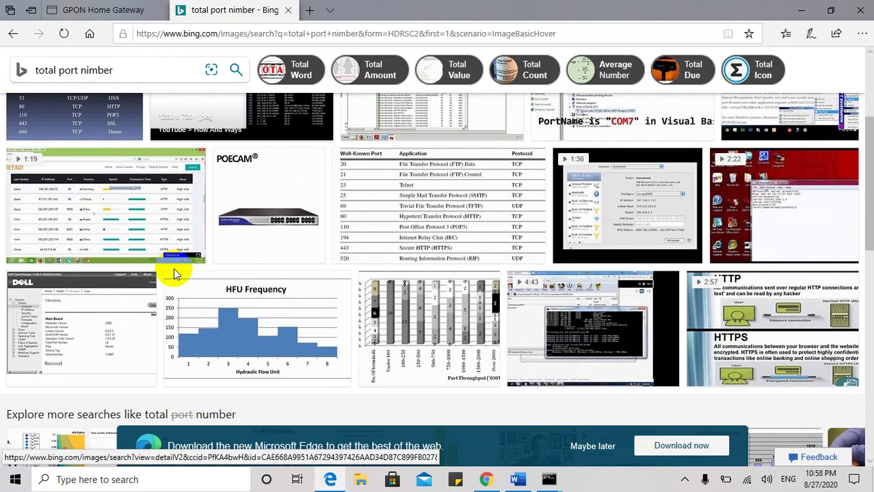
scroll(172, 273, "up", 3)
left_click(11, 38)
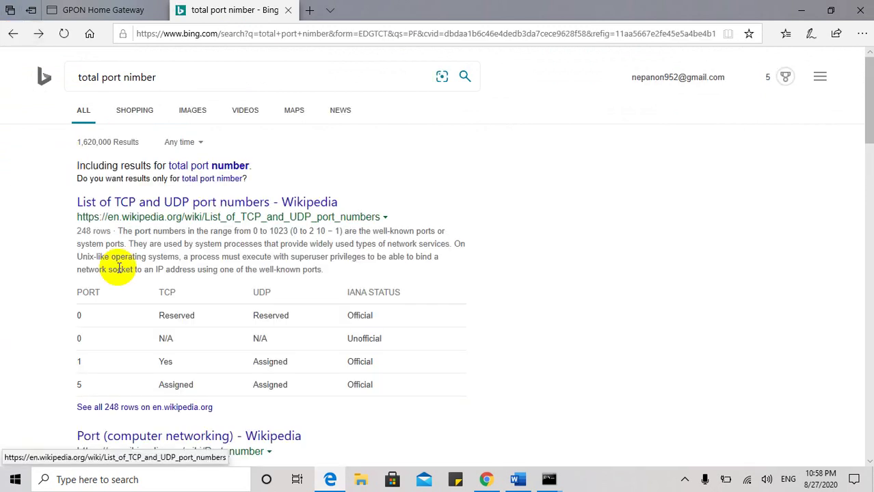
scroll(116, 268, "down", 2)
scroll(117, 267, "down", 2)
scroll(117, 268, "down", 1)
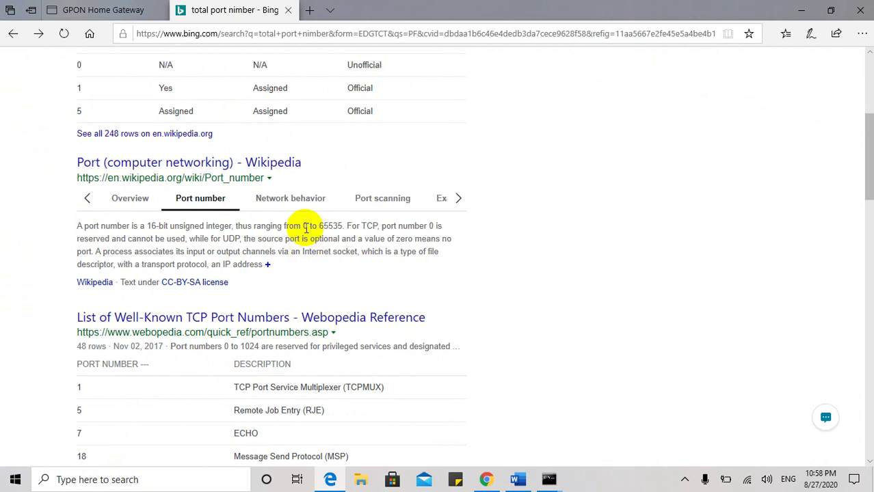
left_click_drag(304, 227, 344, 234)
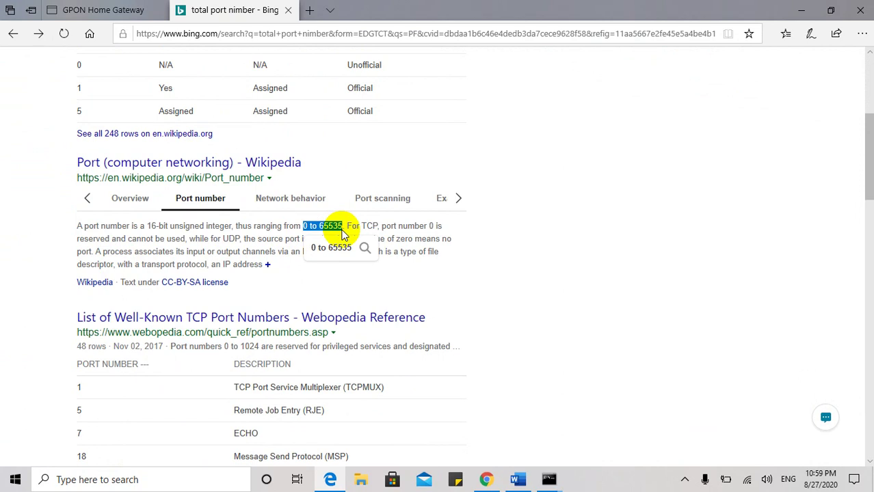
left_click(343, 233)
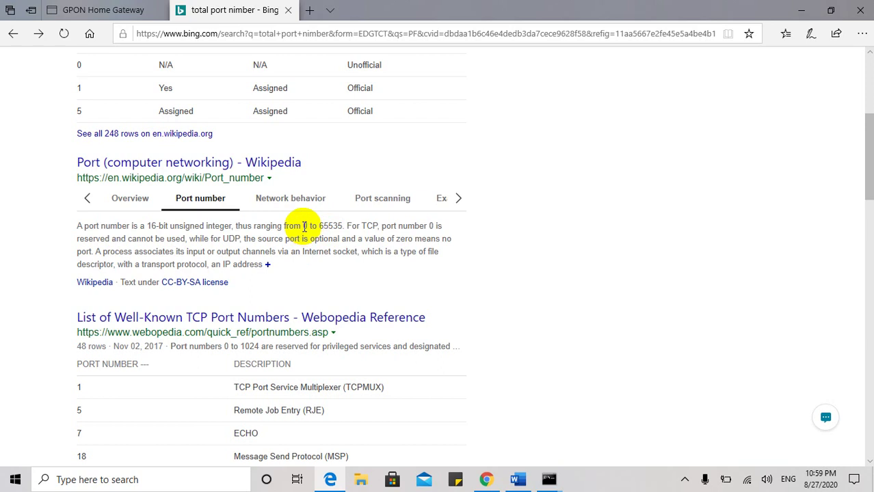
left_click_drag(304, 227, 315, 236)
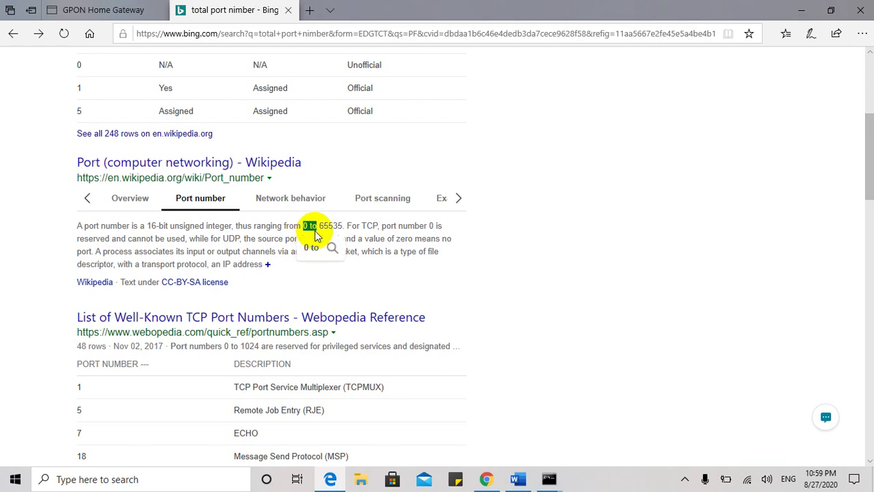
scroll(312, 273, "down", 3)
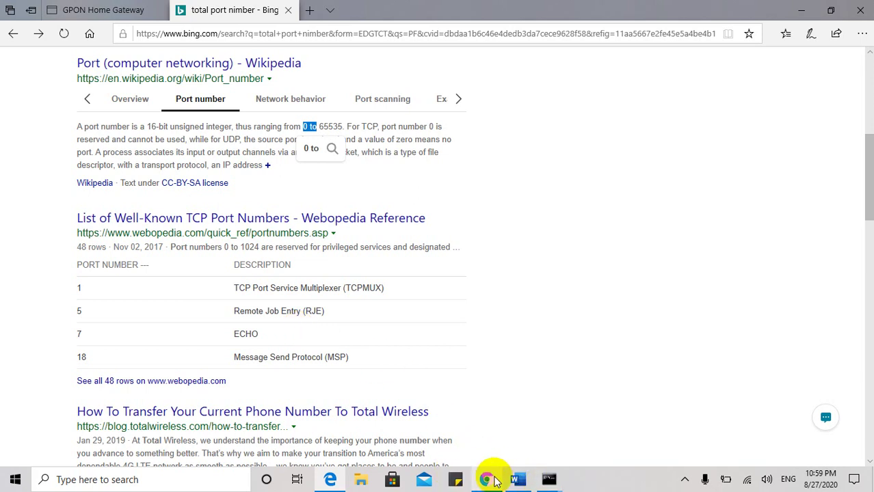
left_click(105, 6)
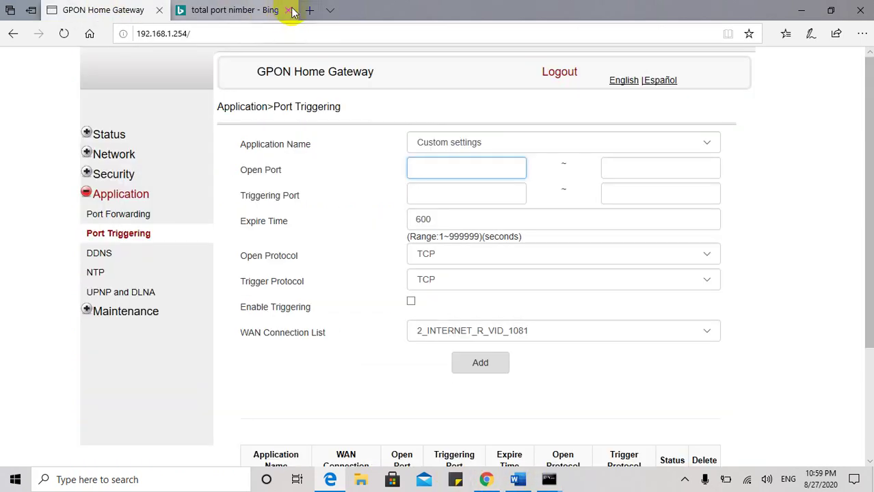
Close the Bing tab and set both open and triggering port ranges to 2544–2544.
left_click(290, 11)
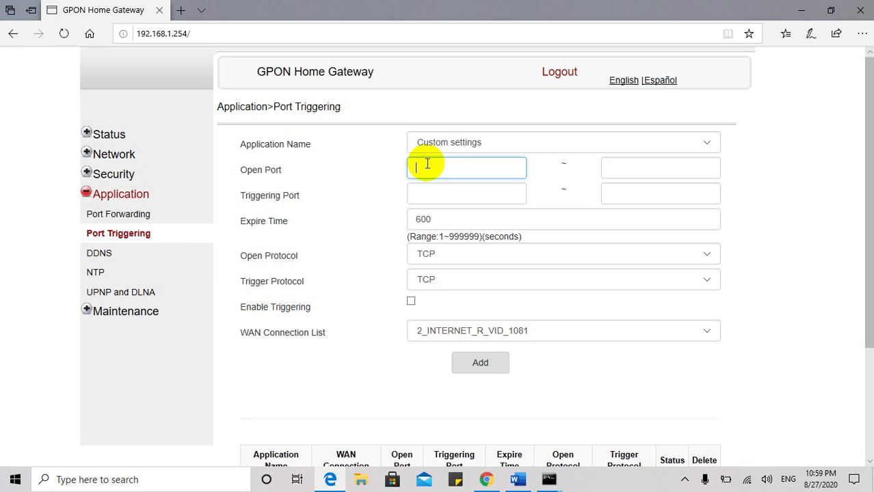
type("2544")
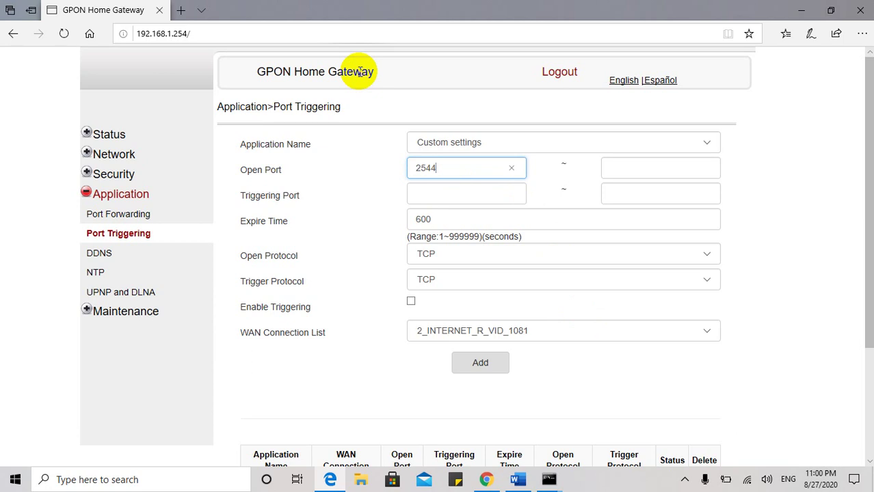
left_click(640, 168)
type("2")
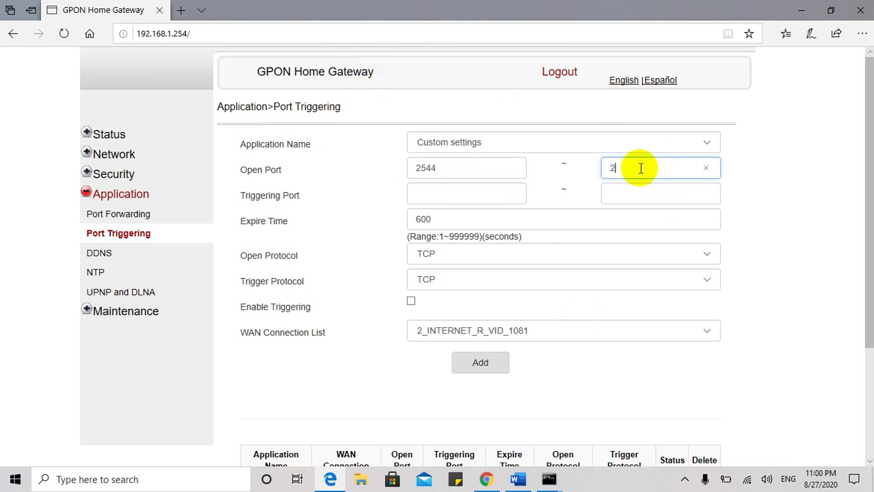
type("544")
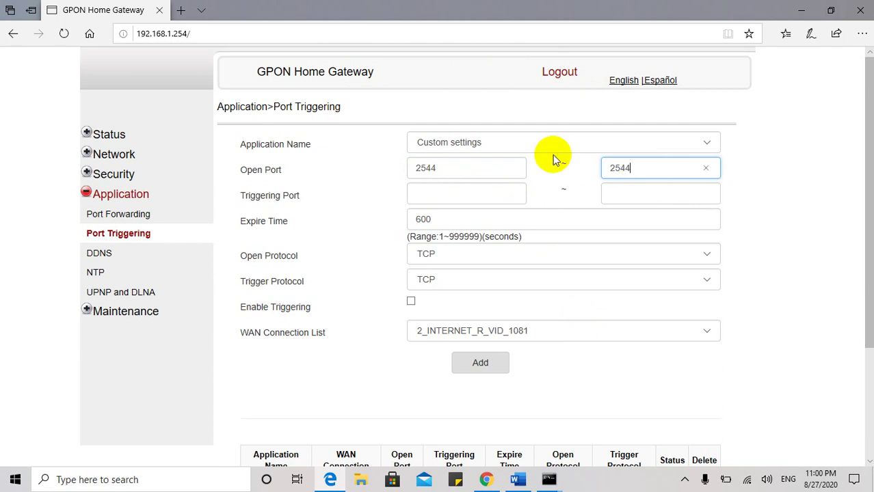
left_click(479, 192)
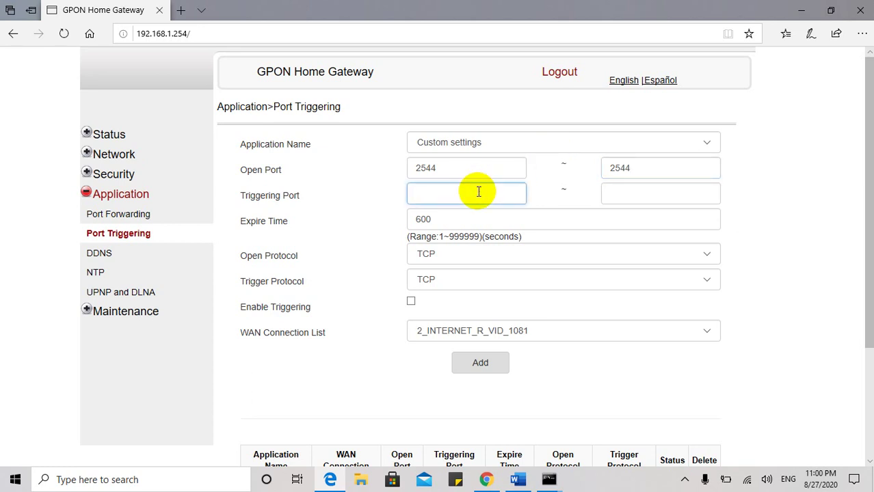
type("2544")
key("Tab")
type("2544")
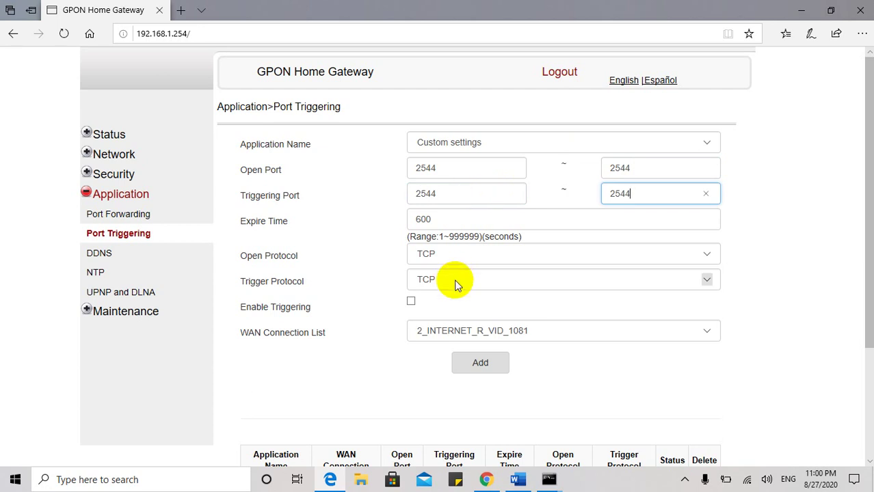
Keep TCP selected as the open protocol.
left_click(448, 256)
left_click(452, 256)
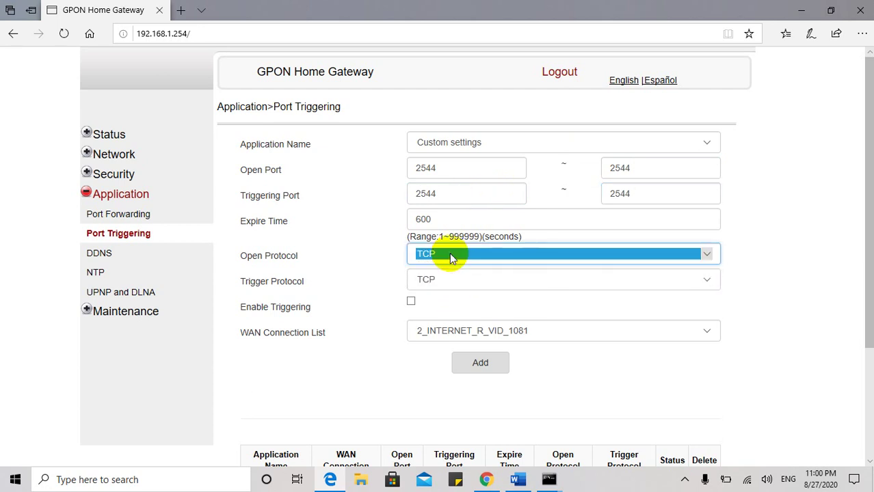
left_click(451, 258)
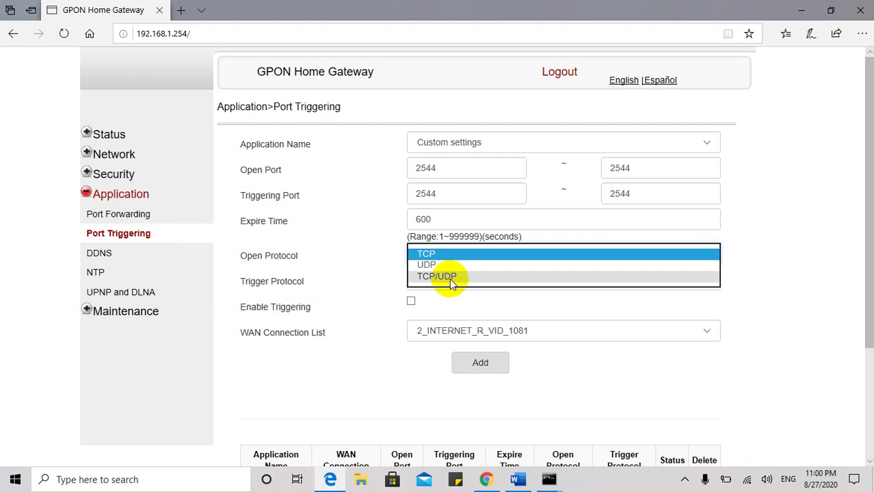
left_click(441, 302)
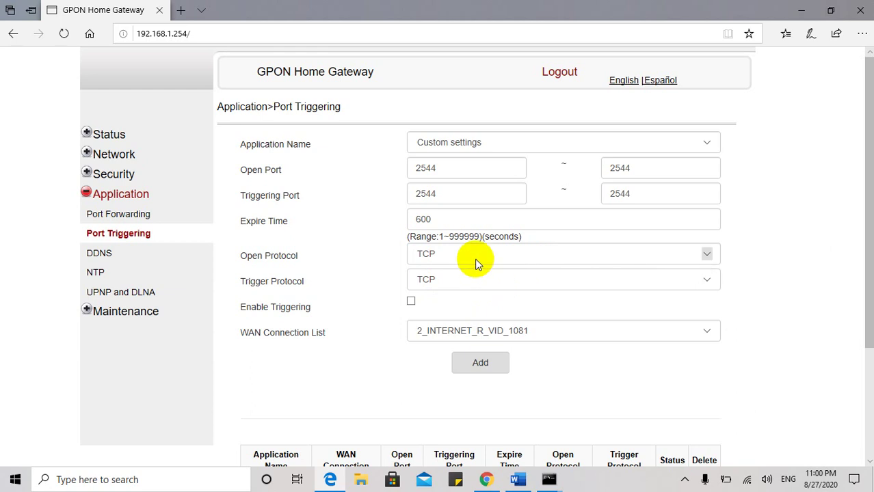
Add the rule and check the table's new 2544~2544, expire 600, TCP/TCP entry.
left_click(477, 365)
scroll(657, 391, "down", 3)
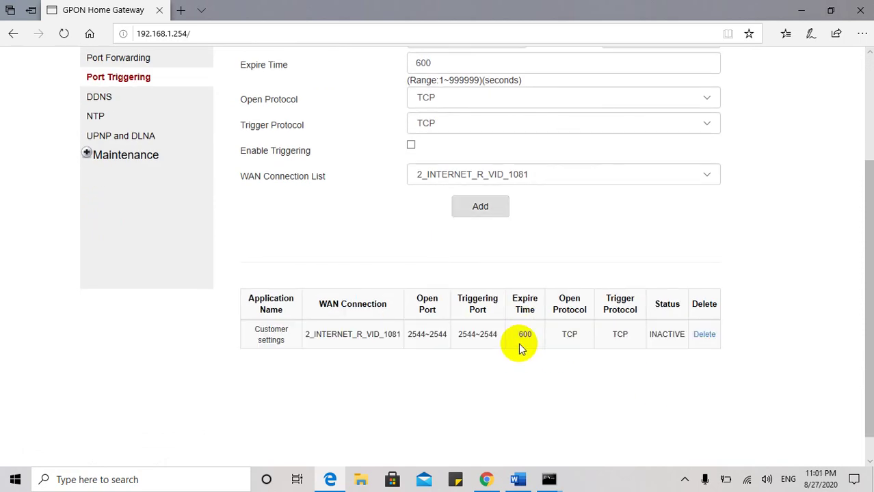
left_click_drag(406, 335, 447, 336)
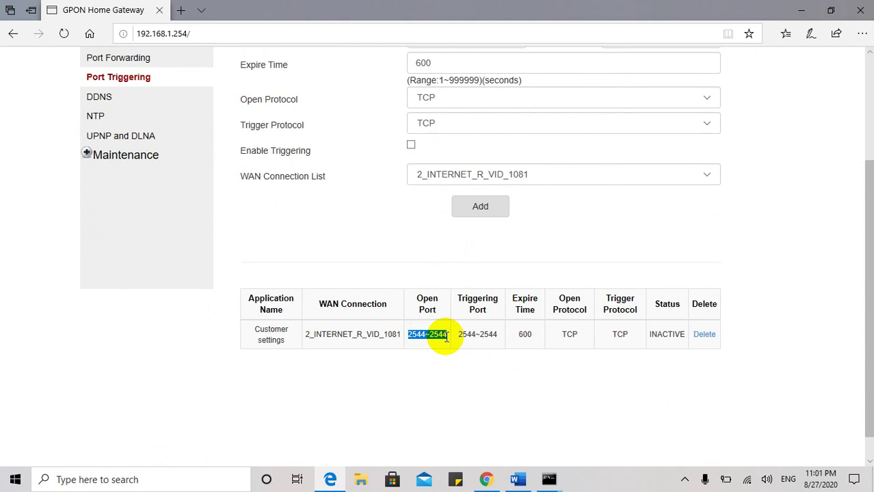
left_click(447, 336)
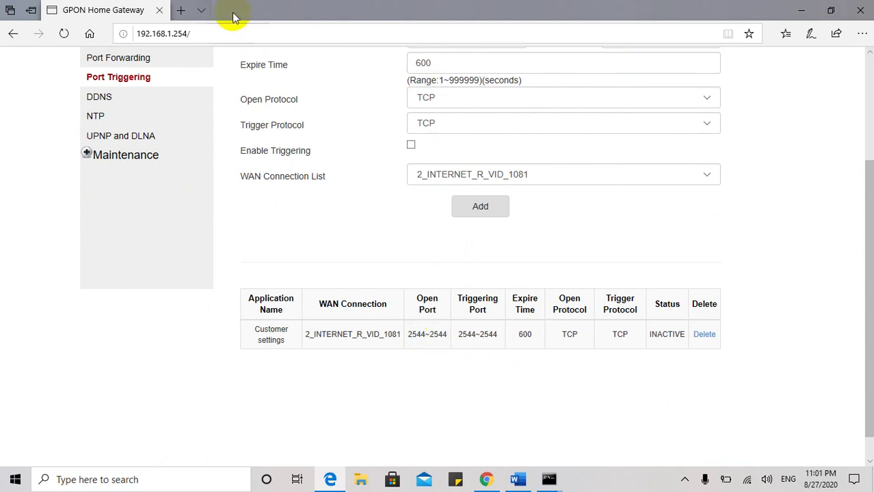
Browse to 192.168.1.5:2544 in a new tab to test the port.
left_click(182, 11)
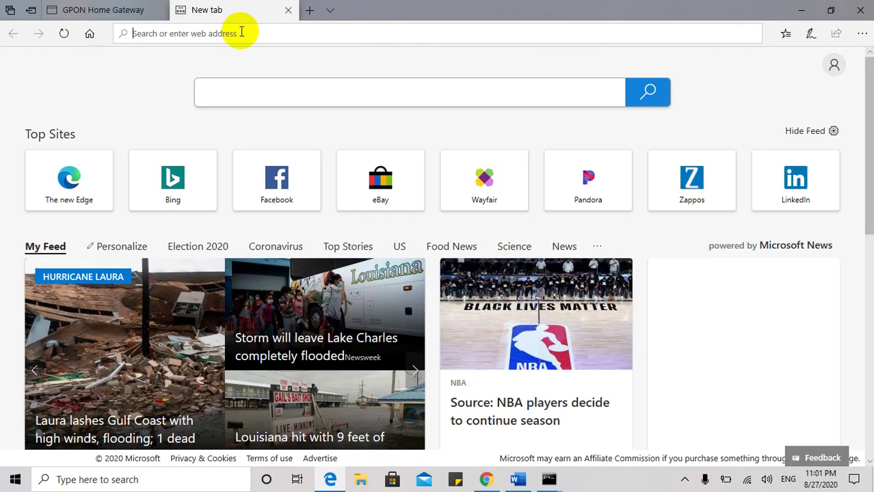
type("192.1")
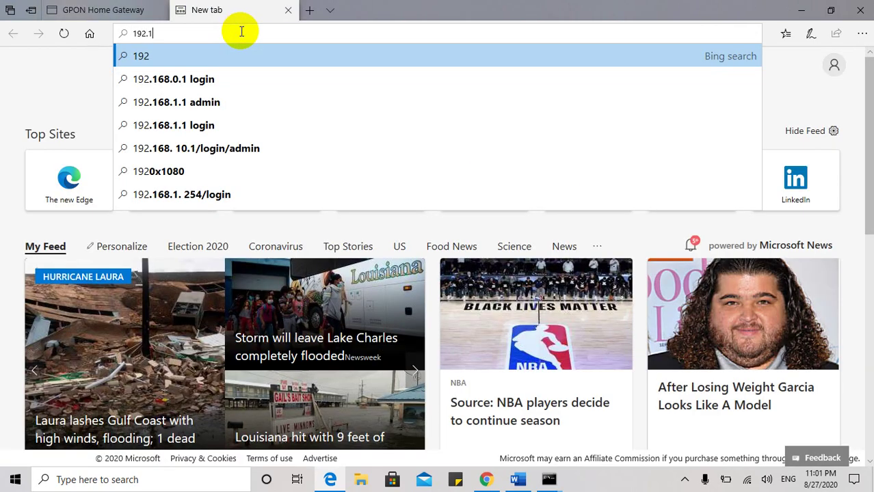
type("68.")
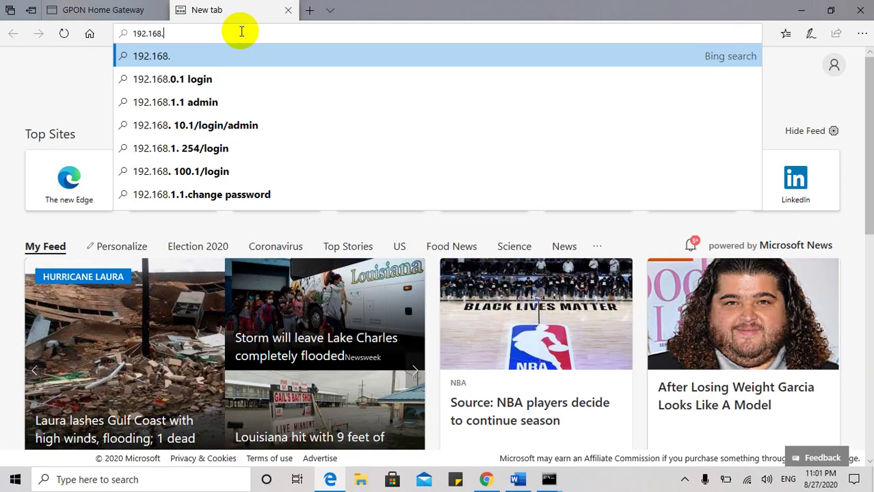
type("1.5")
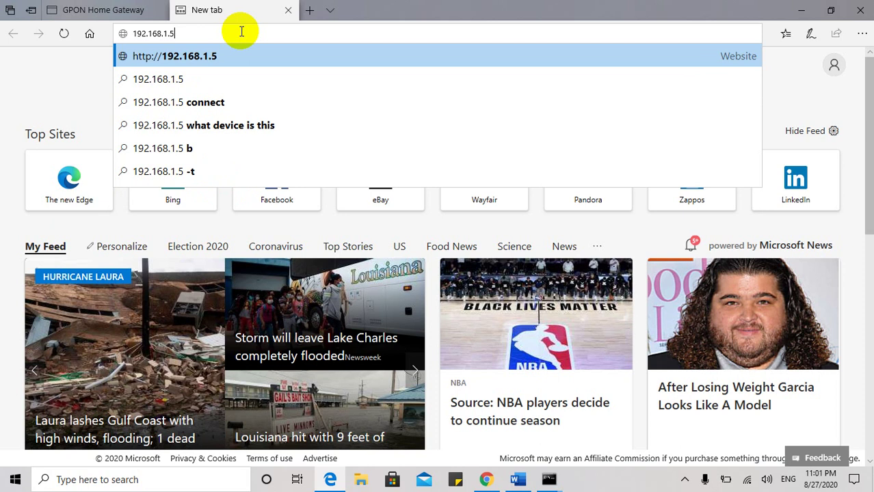
type(":")
left_click(82, 10)
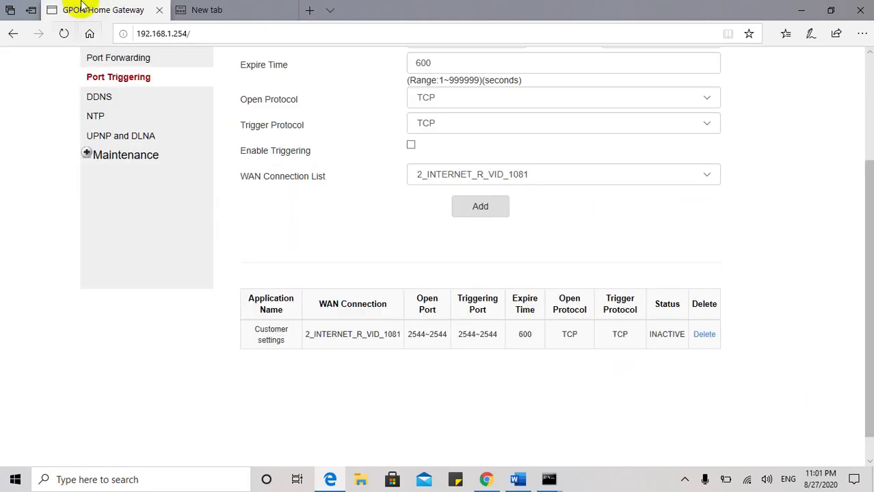
scroll(498, 121, "up", 2)
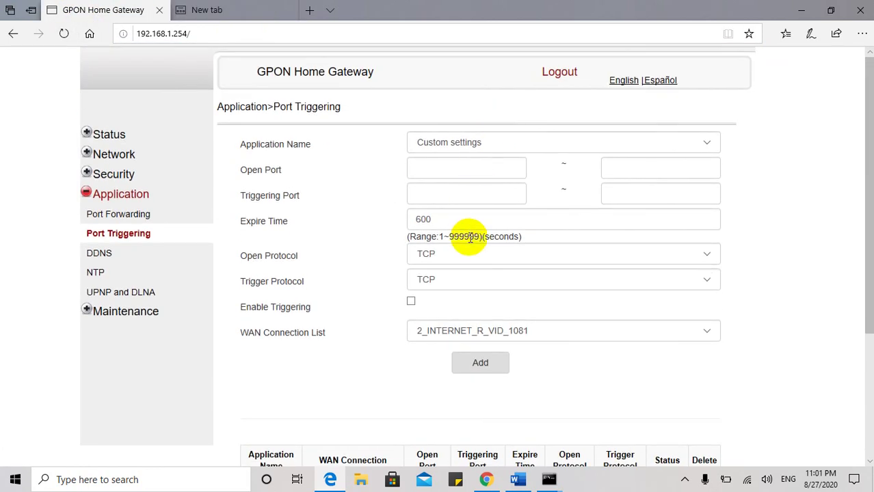
scroll(460, 233, "down", 3)
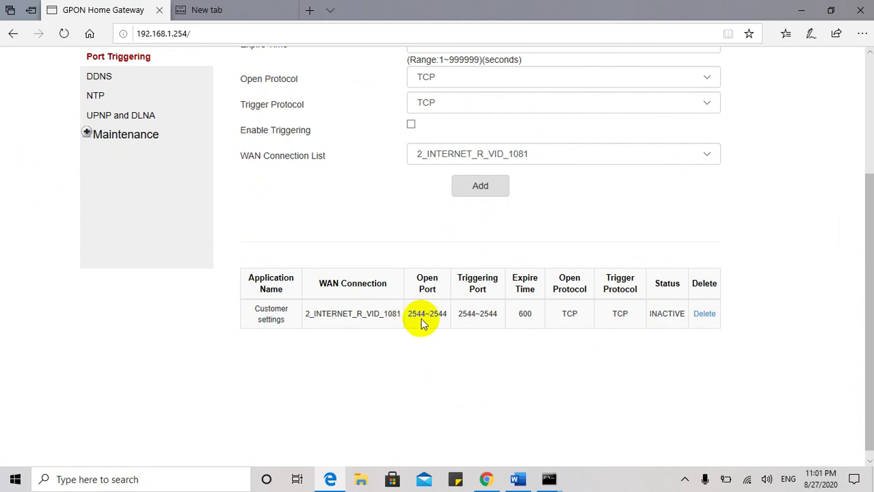
left_click(244, 6)
type(":")
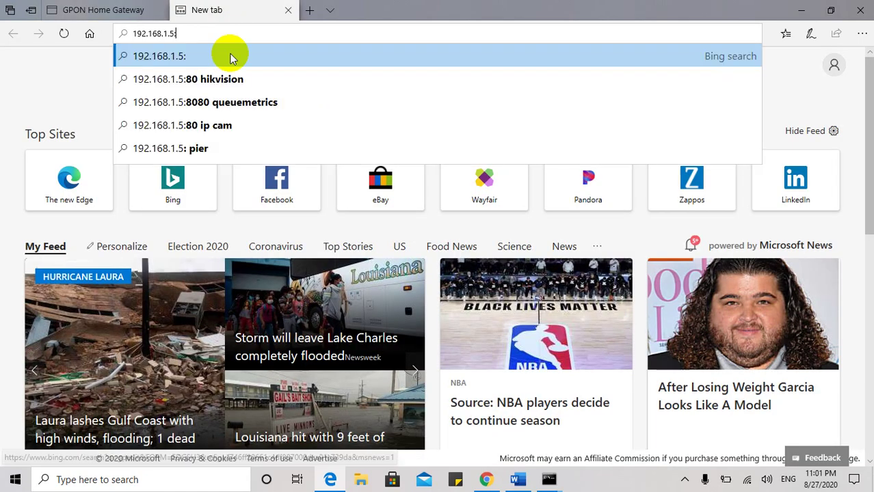
type("2544")
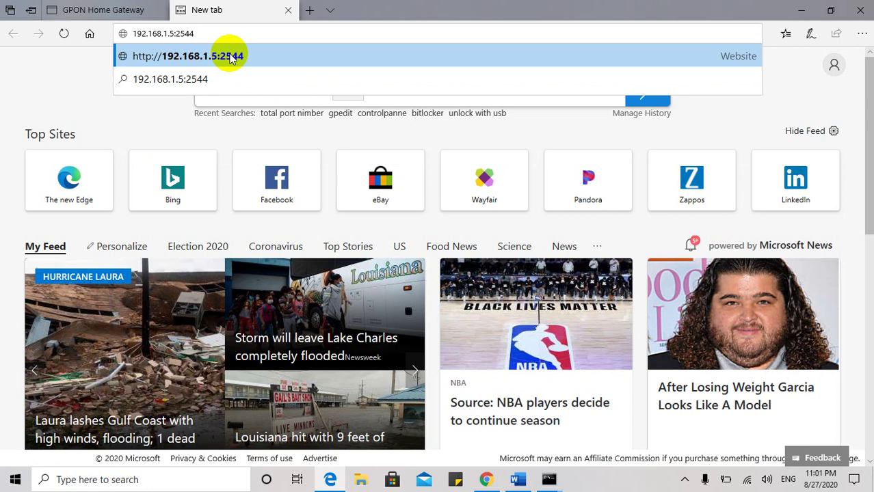
left_click(230, 58)
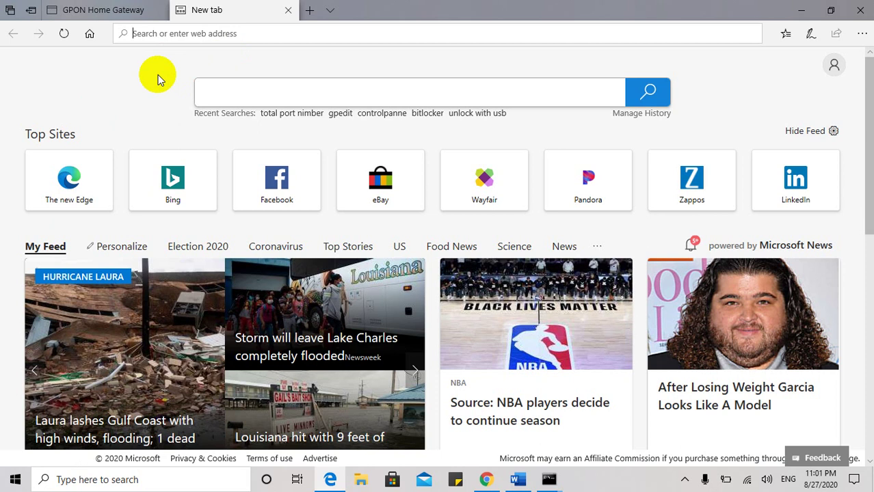
type("192.168.1.5:2544")
key("Return")
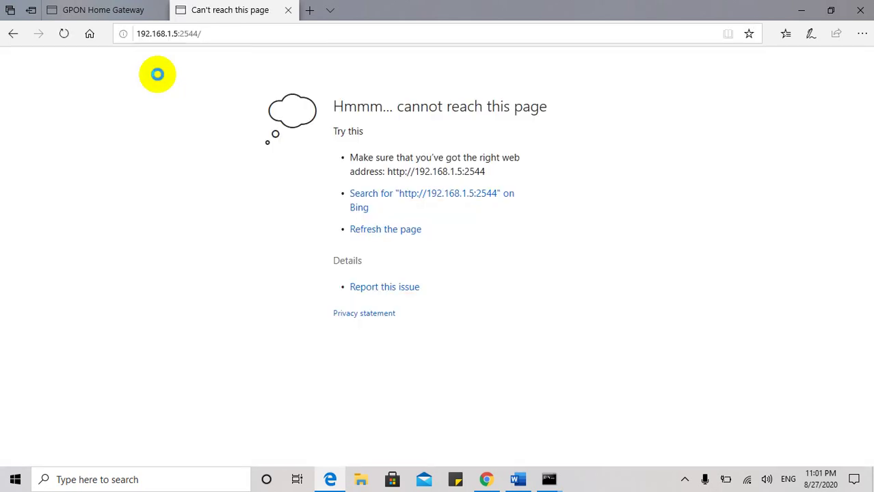
Close the unreachable tab, minimize Edge and close Command Prompt.
left_click(287, 11)
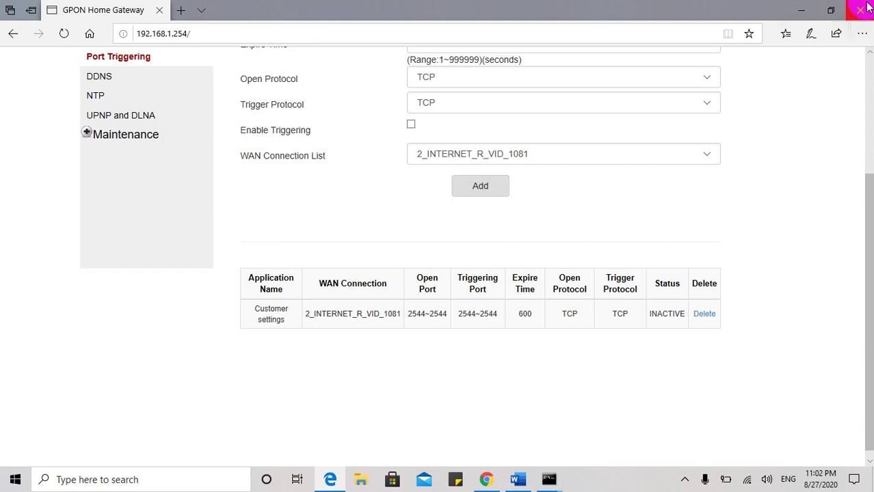
left_click(801, 10)
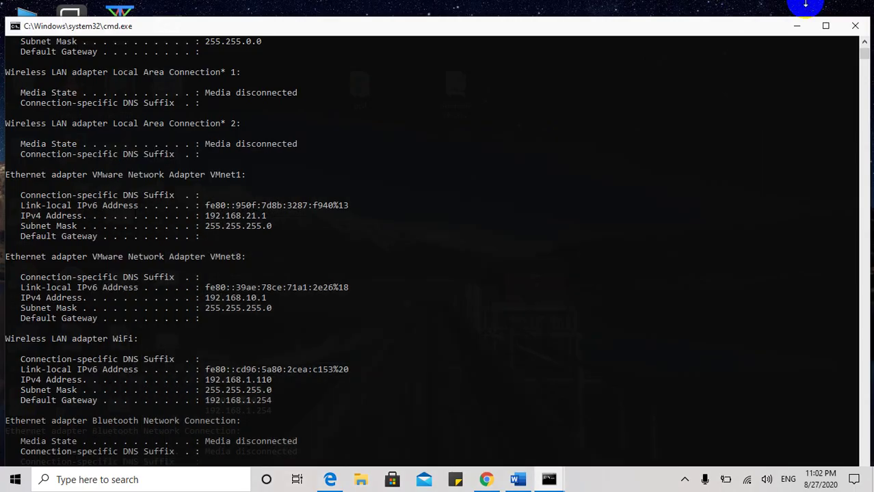
left_click(855, 25)
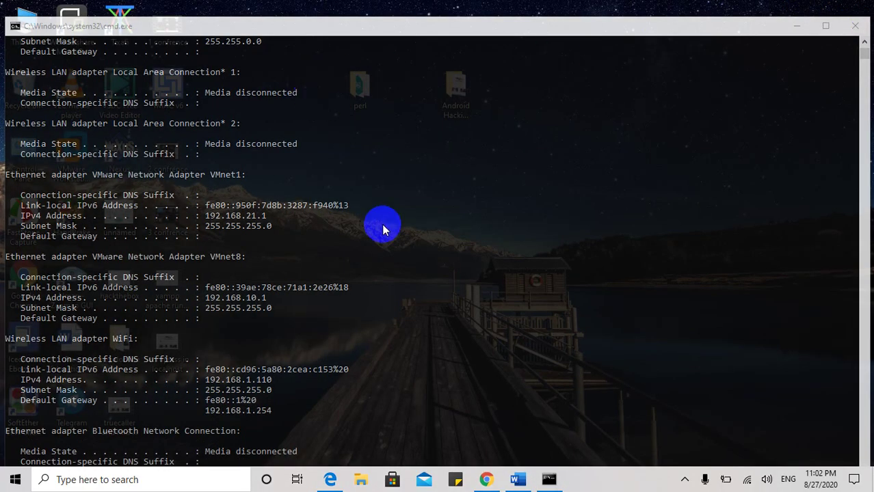
left_click(855, 25)
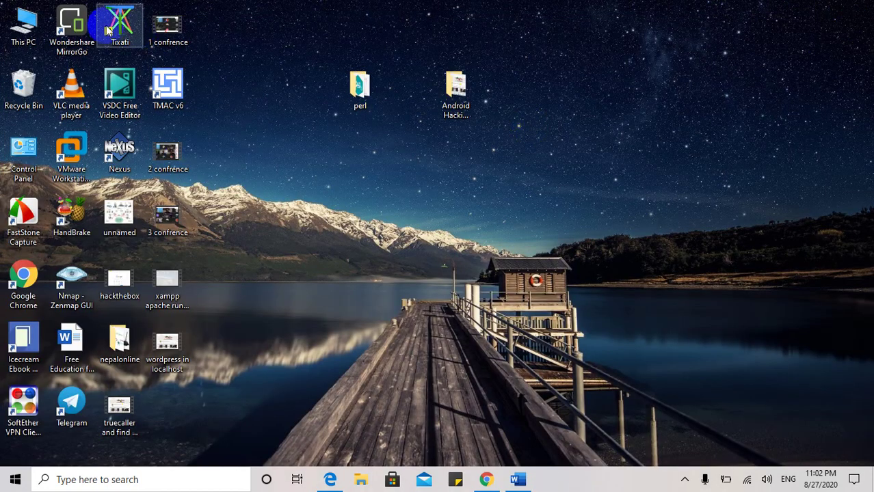
Open Downloads from This PC and scroll through its 98 items.
double_click(23, 25)
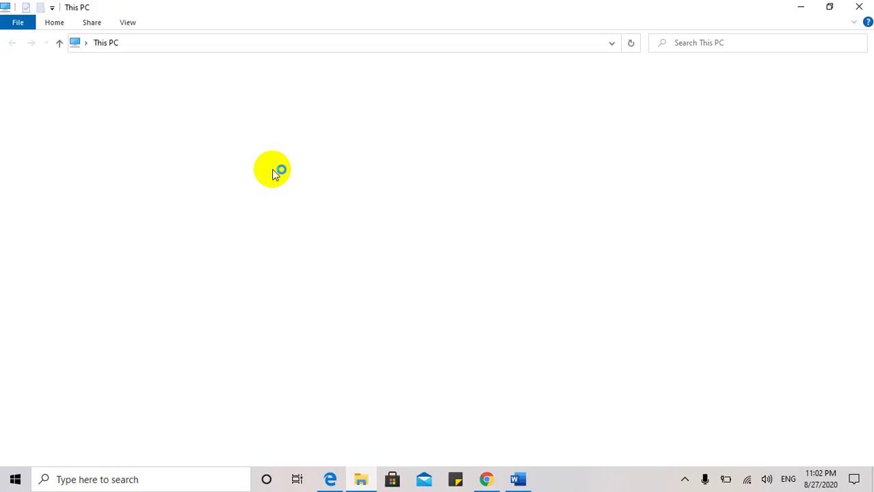
left_click(53, 106)
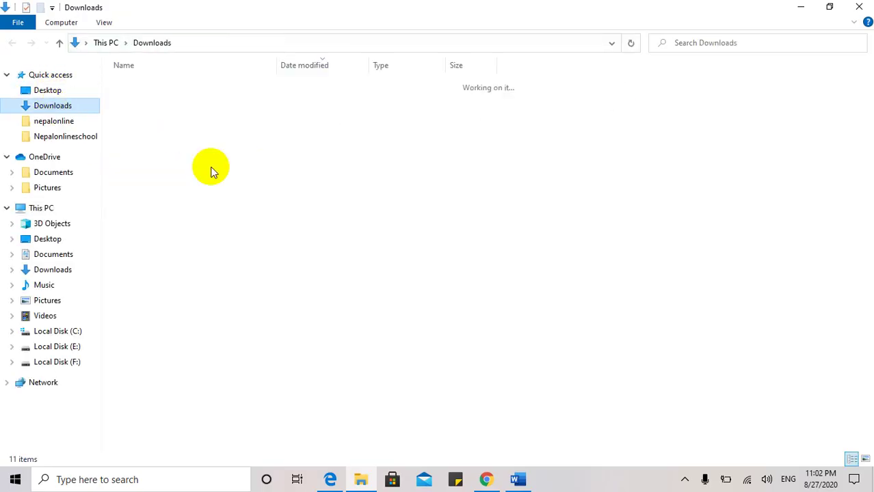
scroll(215, 331, "down", 3)
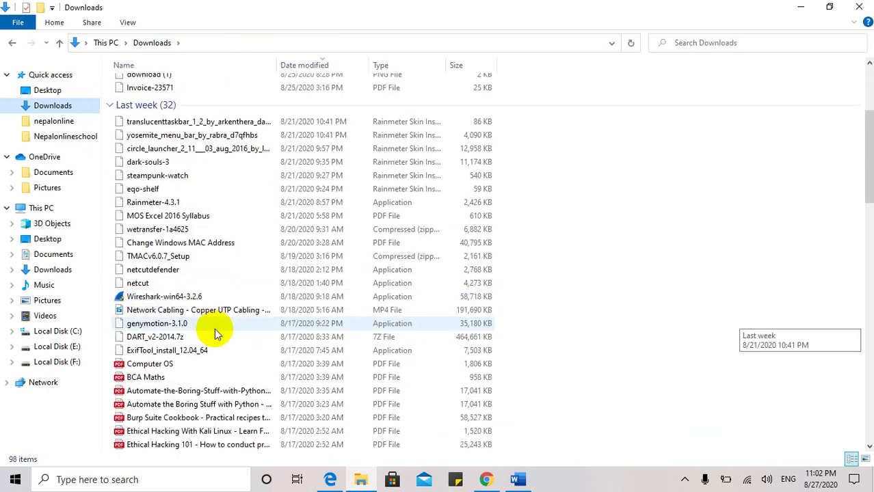
scroll(214, 333, "down", 5)
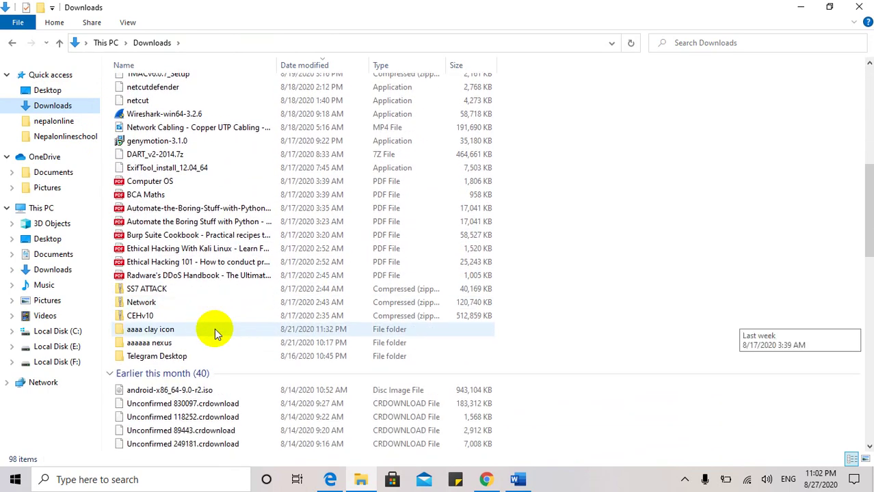
scroll(215, 333, "down", 7)
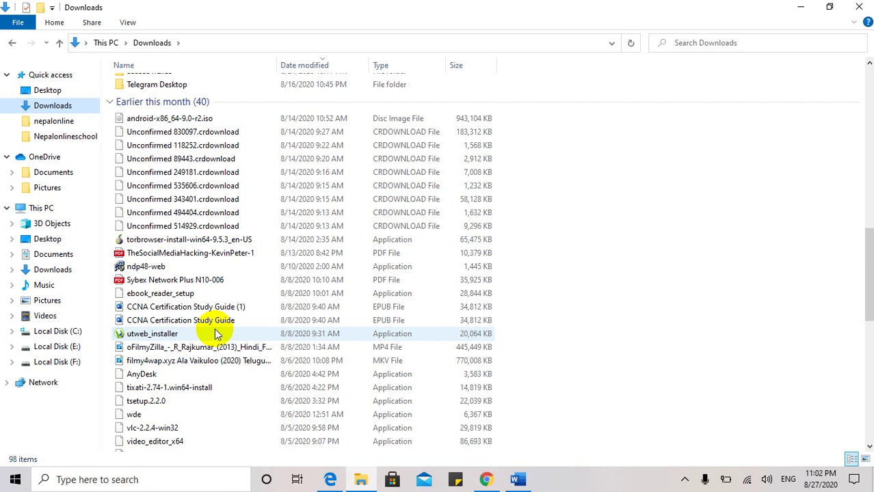
scroll(214, 333, "down", 1)
scroll(191, 249, "up", 1)
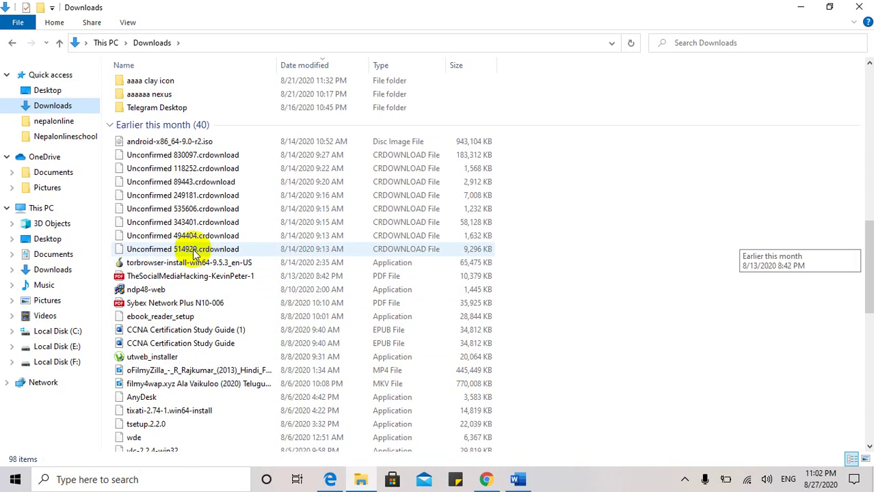
scroll(192, 251, "up", 1)
scroll(193, 252, "down", 5)
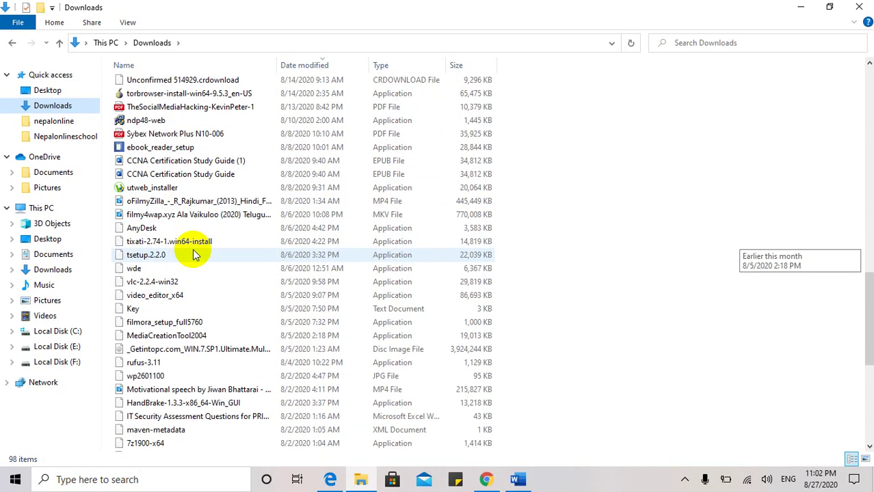
scroll(165, 385, "down", 3)
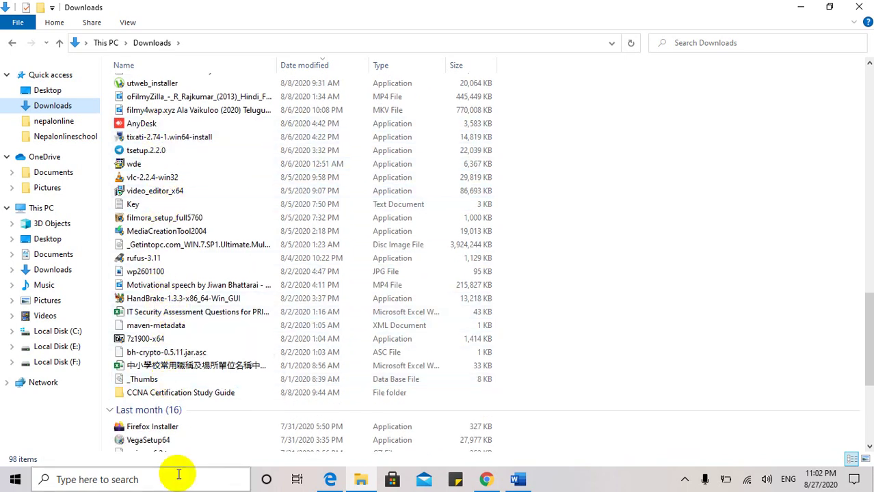
scroll(176, 416, "down", 3)
scroll(179, 419, "down", 1)
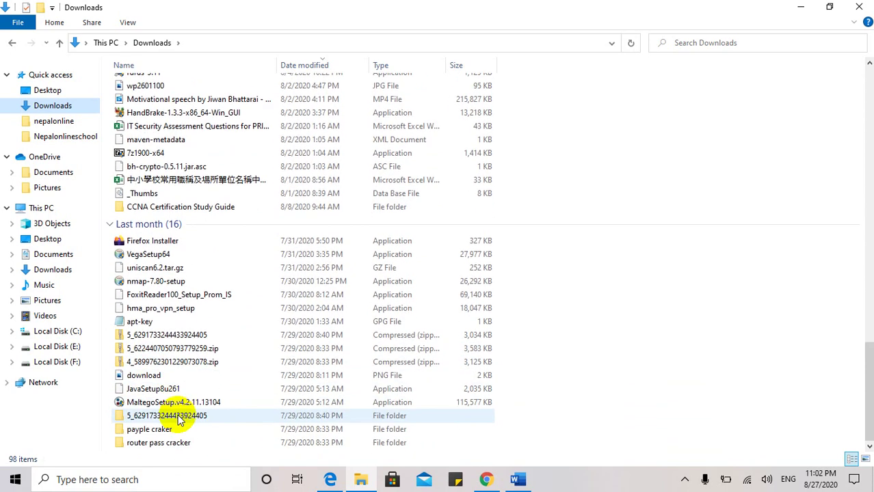
scroll(177, 417, "up", 7)
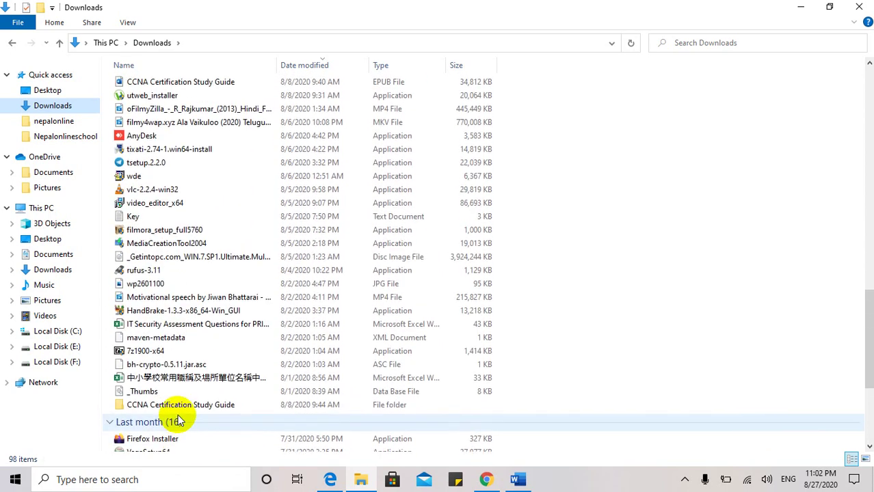
scroll(178, 418, "up", 10)
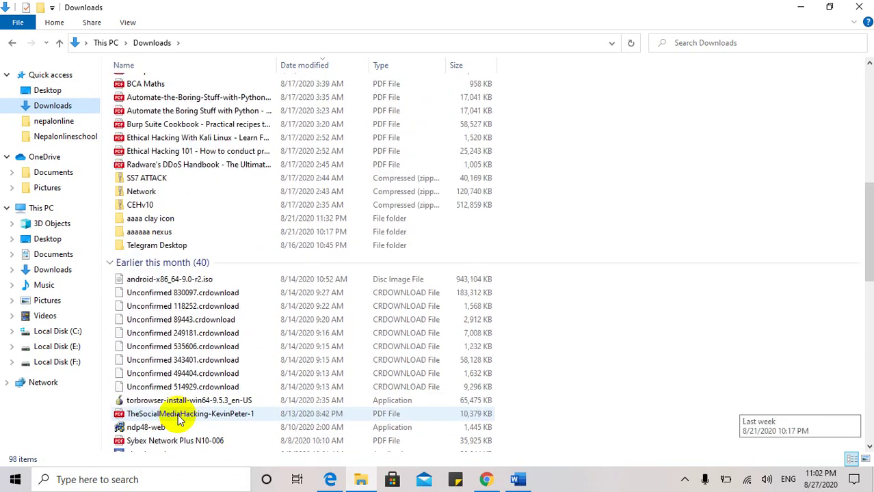
scroll(178, 417, "up", 2)
Select the first Automate the Boring Stuff PDF and keep browsing the list.
left_click(176, 279)
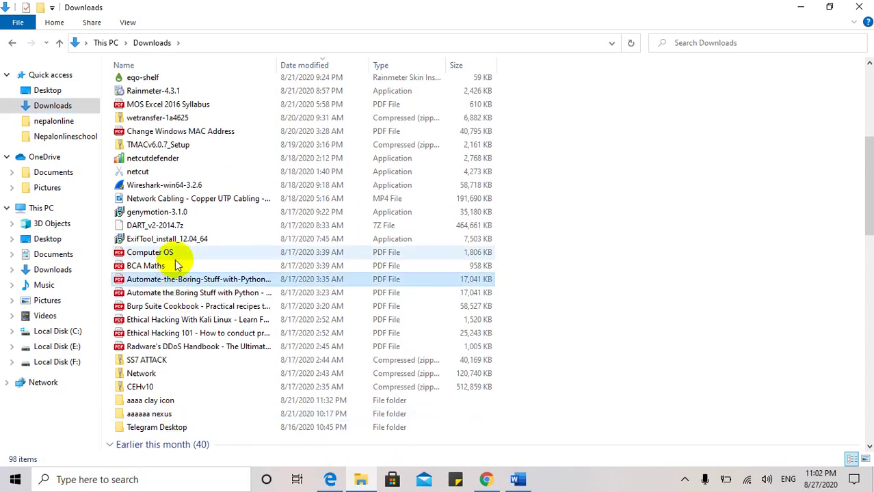
scroll(178, 175, "up", 3)
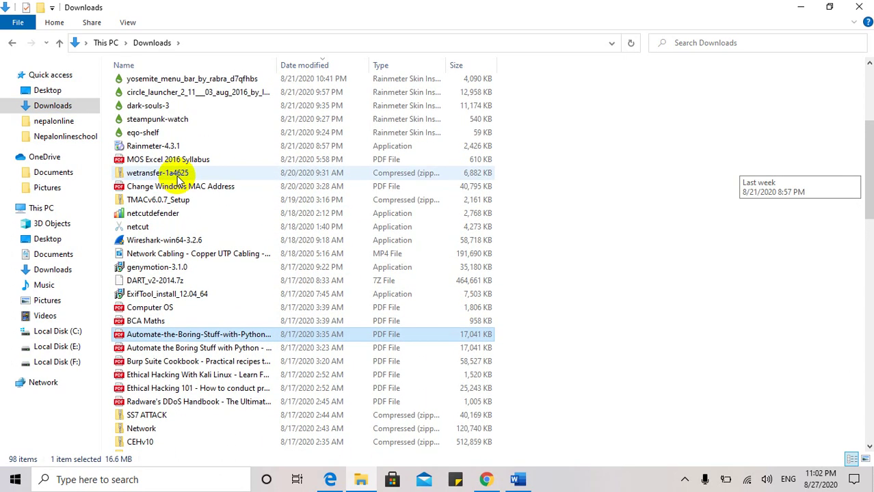
scroll(181, 212, "up", 4)
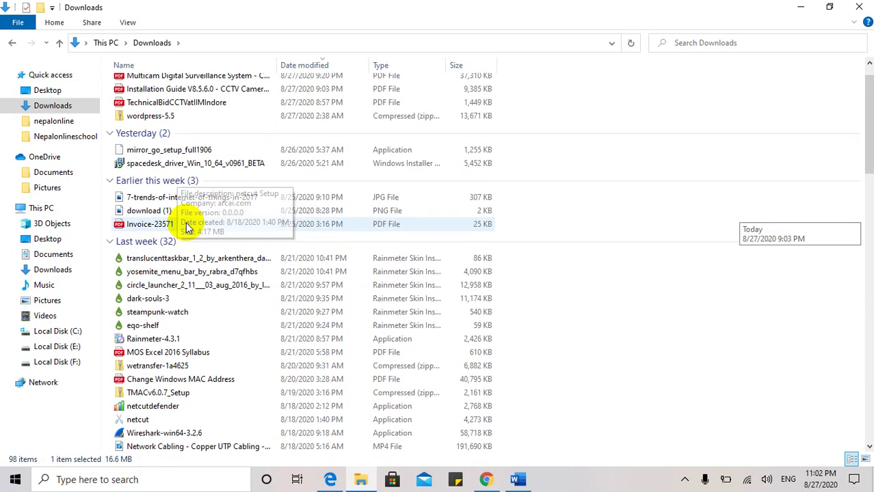
scroll(188, 228, "down", 10)
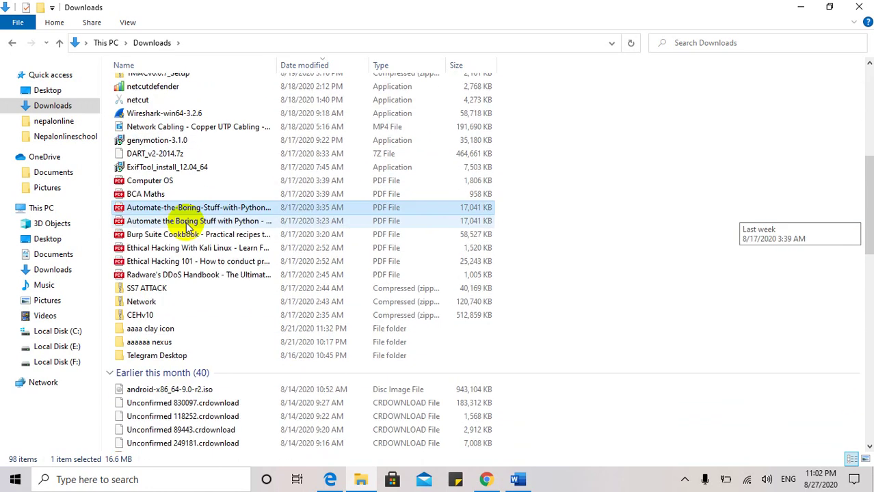
scroll(189, 228, "down", 5)
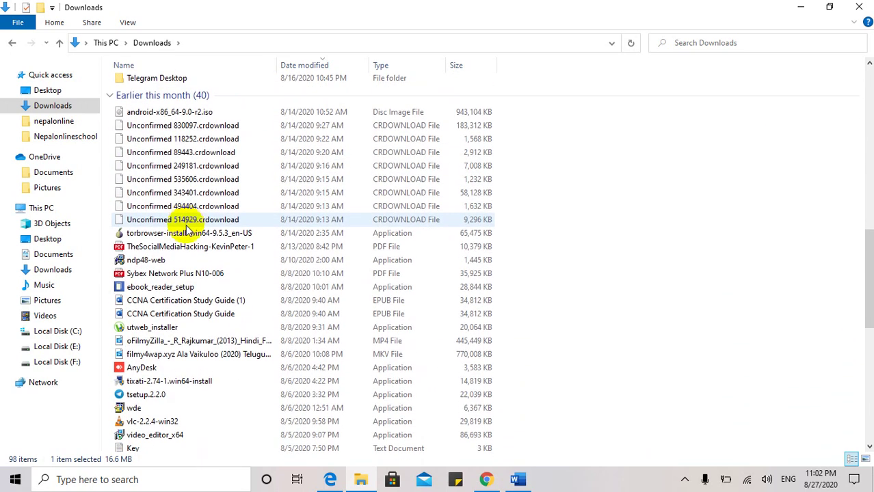
scroll(164, 372, "down", 2)
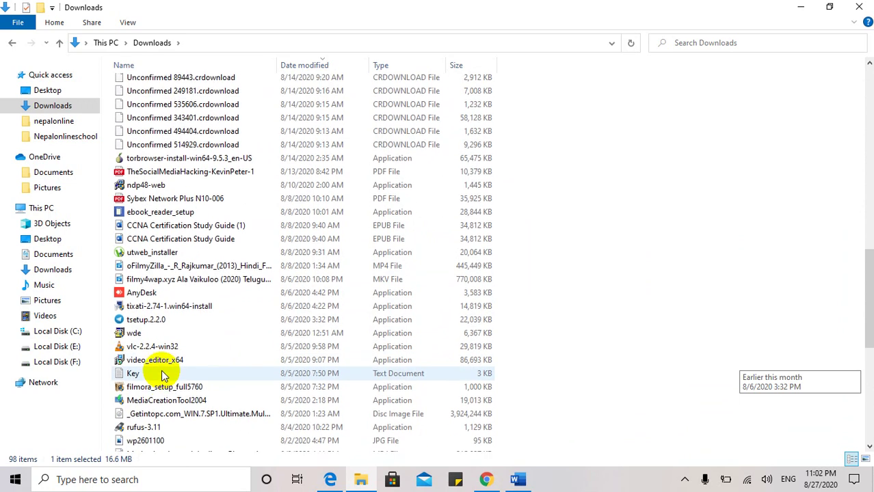
scroll(164, 375, "down", 3)
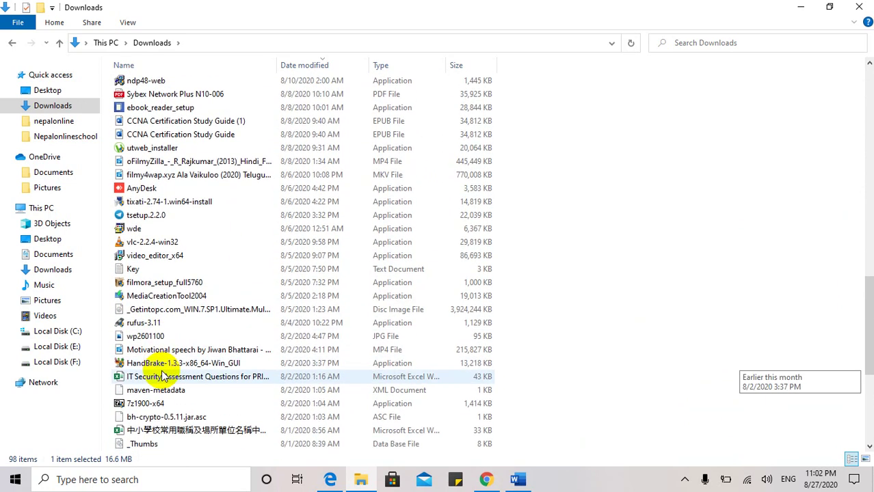
scroll(163, 376, "down", 5)
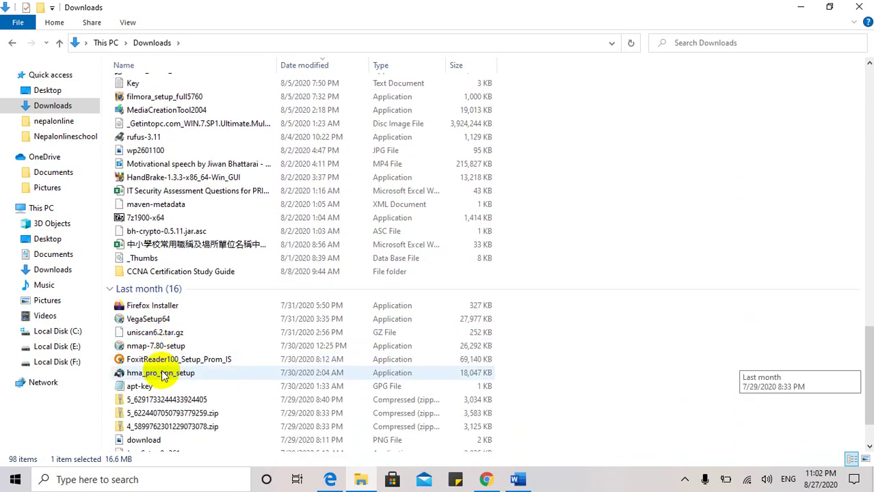
scroll(164, 376, "down", 1)
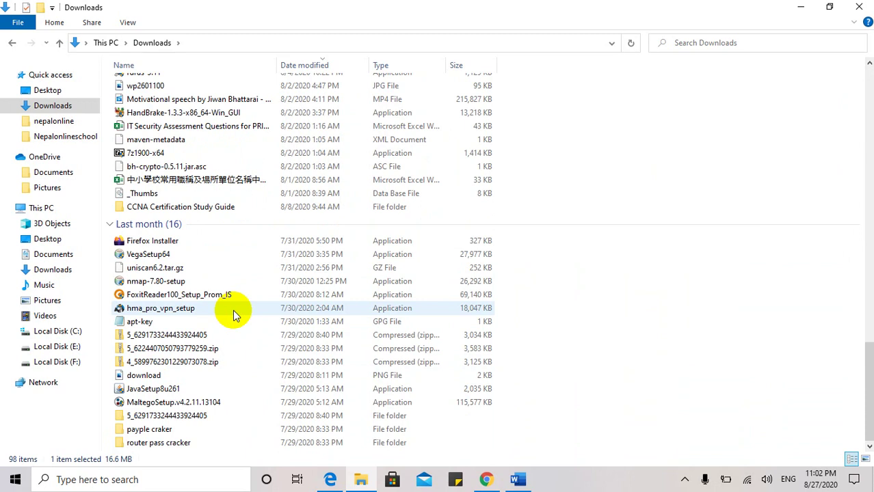
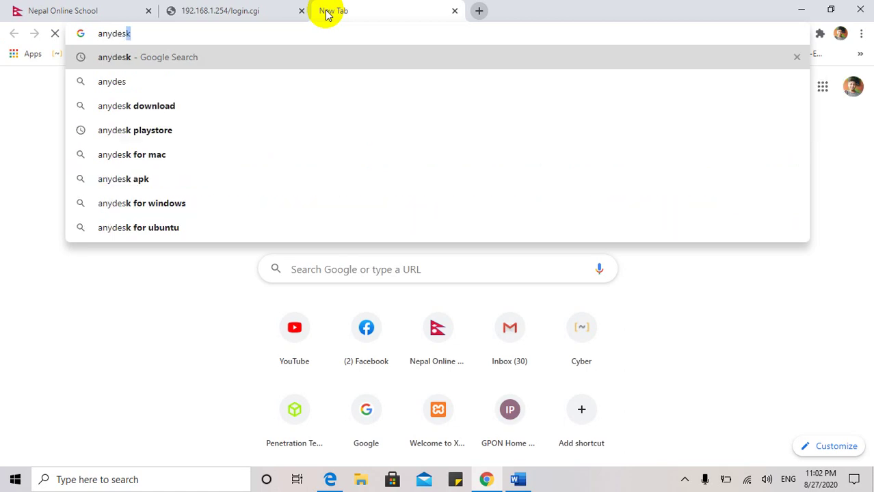
Search for 'anydesk download' and open the AnyDesk downloads page on anydesk.com.
key("Down")
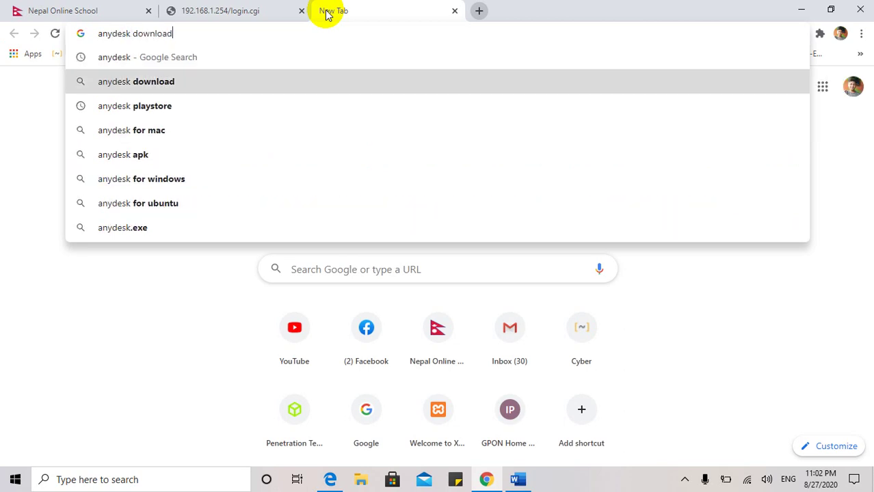
key("Return")
left_click(254, 8)
left_click(363, 8)
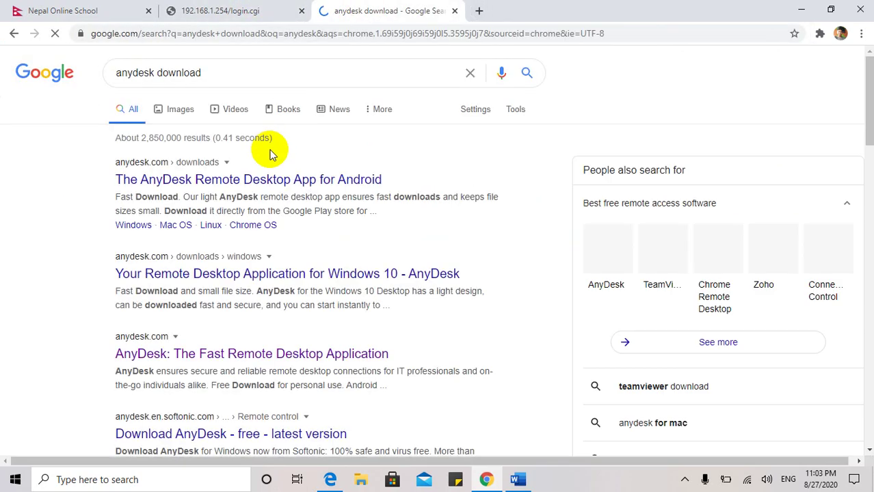
left_click(225, 182)
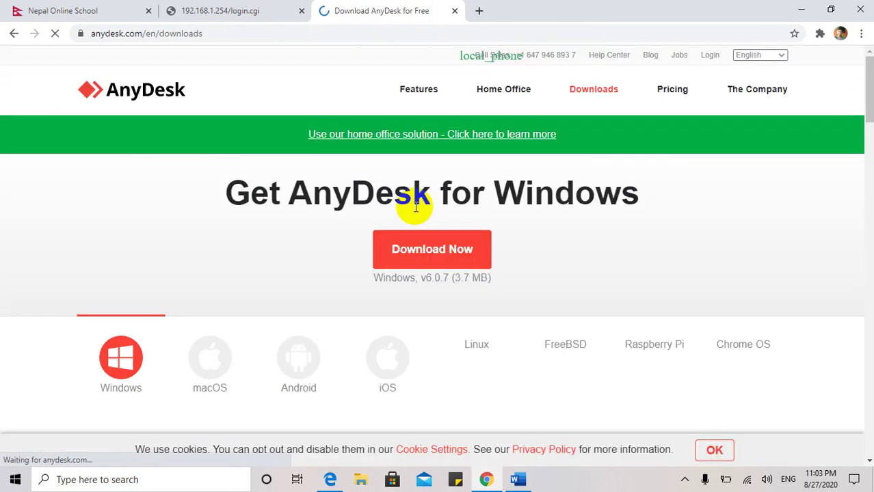
Download AnyDesk for Windows, dismiss the thank-you popup, and show Chrome's Downloads list.
left_click(409, 255)
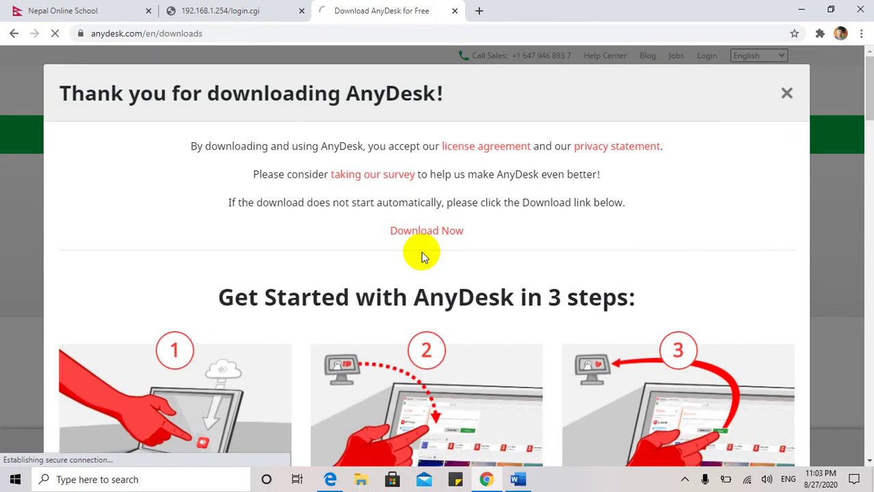
key("Escape")
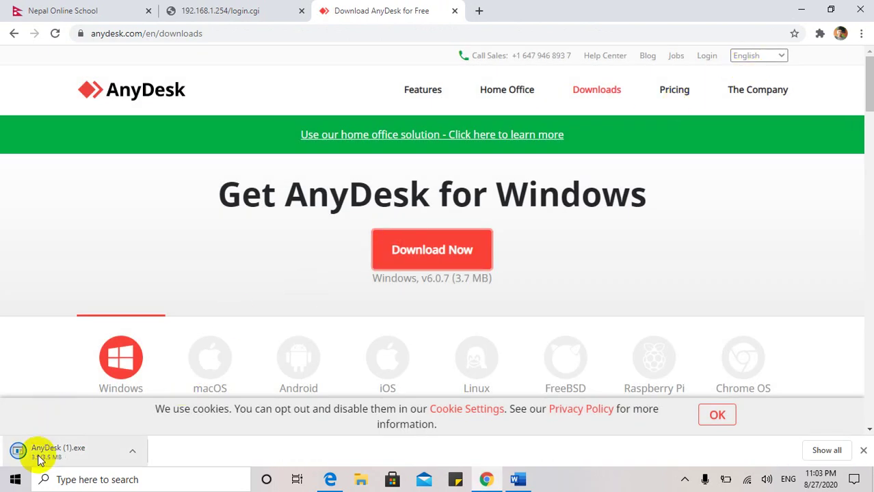
left_click(860, 33)
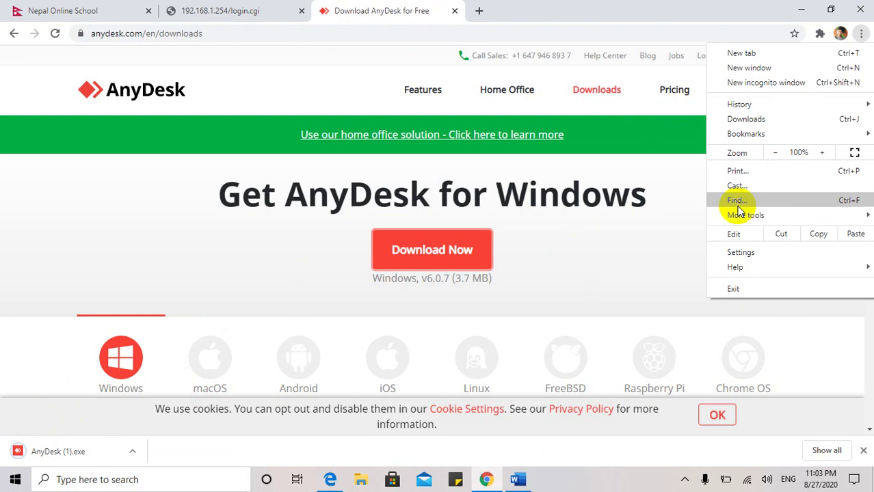
left_click(741, 119)
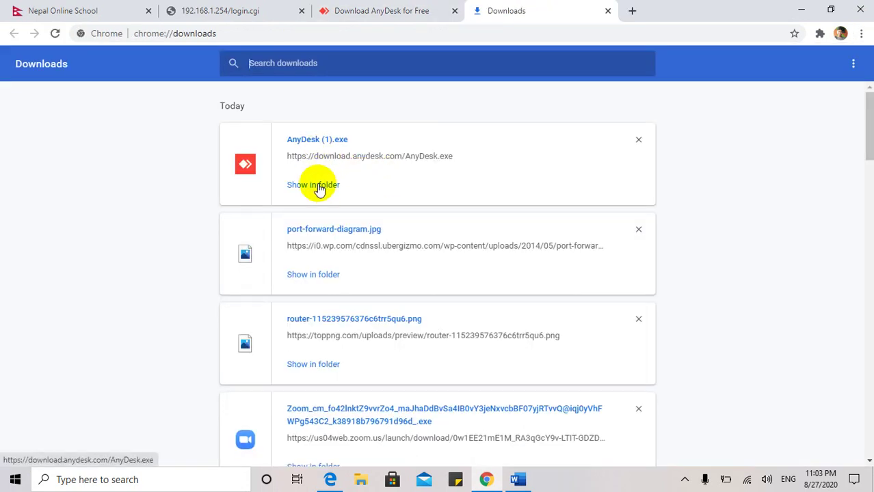
Locate AnyDesk (1).exe in the Downloads folder and run it past the Security Warning.
left_click(317, 183)
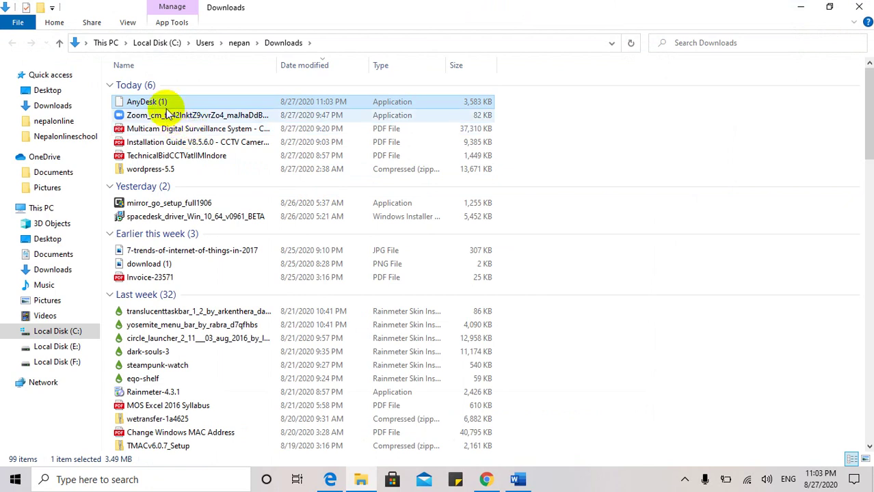
left_click(798, 7)
left_click(796, 9)
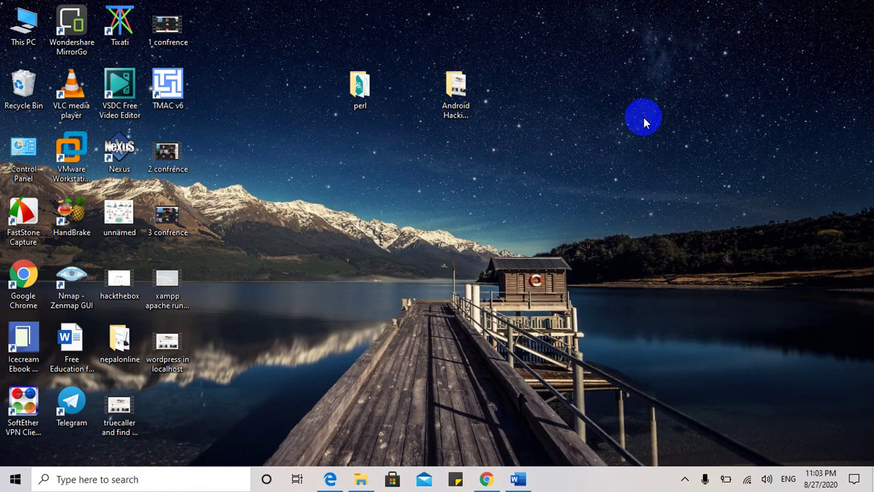
right_click(642, 120)
left_click(670, 156)
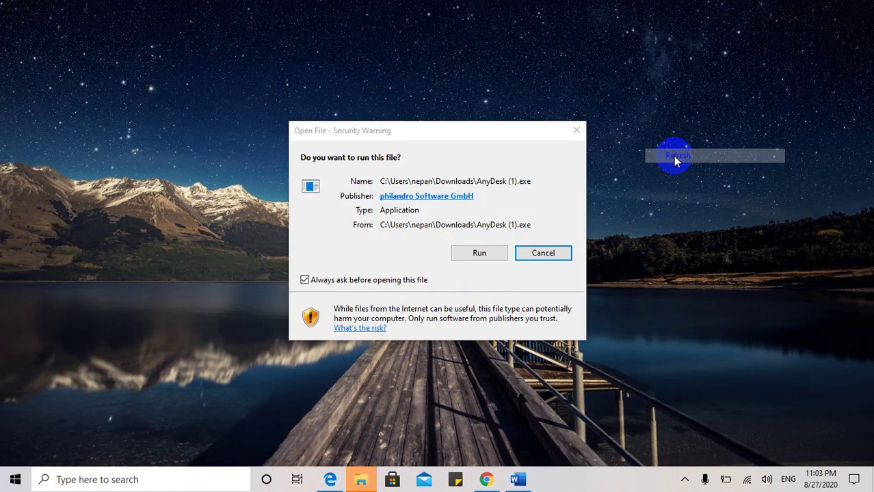
left_click(477, 252)
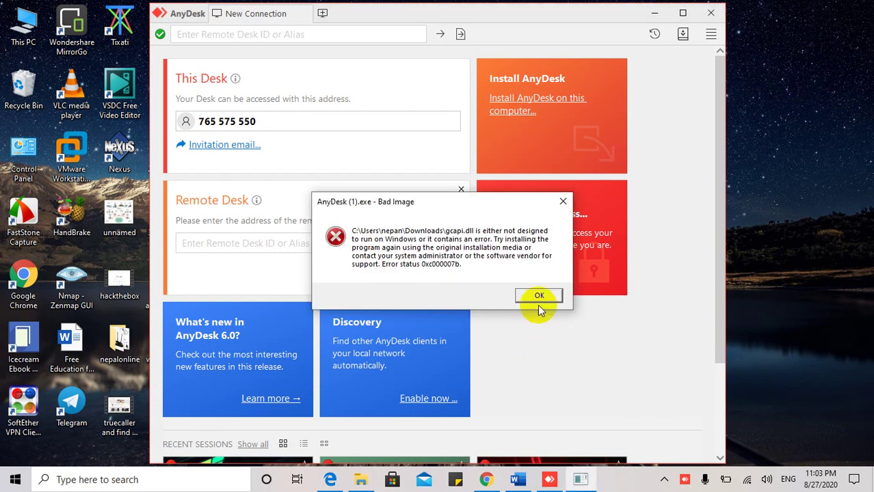
Dismiss the repeated gcapi.dll Bad Image errors and close the AnyDesk main window.
left_click(538, 298)
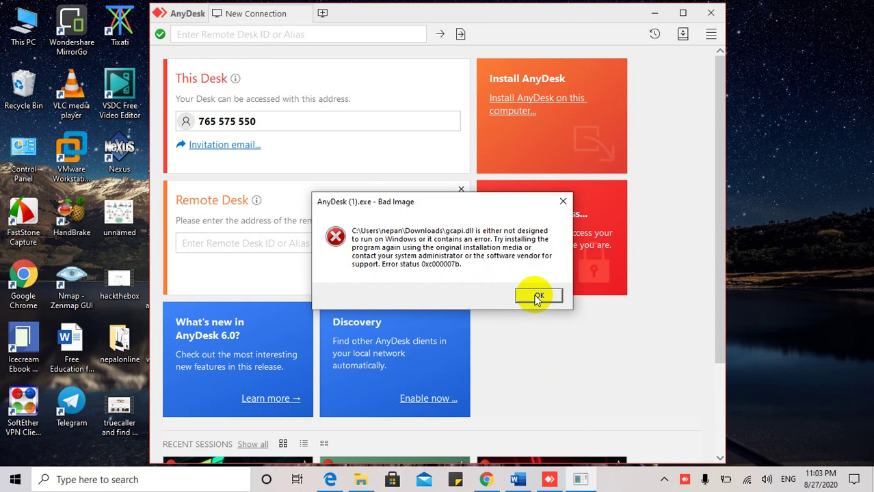
left_click(537, 296)
left_click(537, 296)
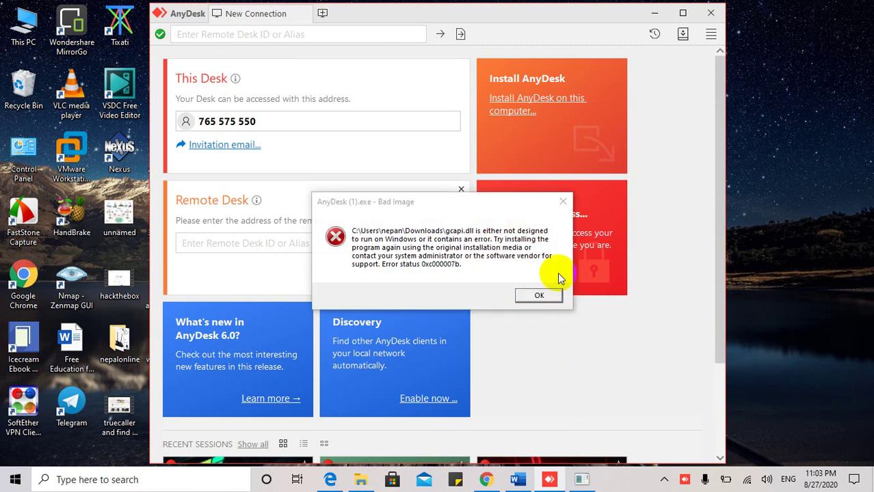
left_click(711, 13)
left_click(561, 201)
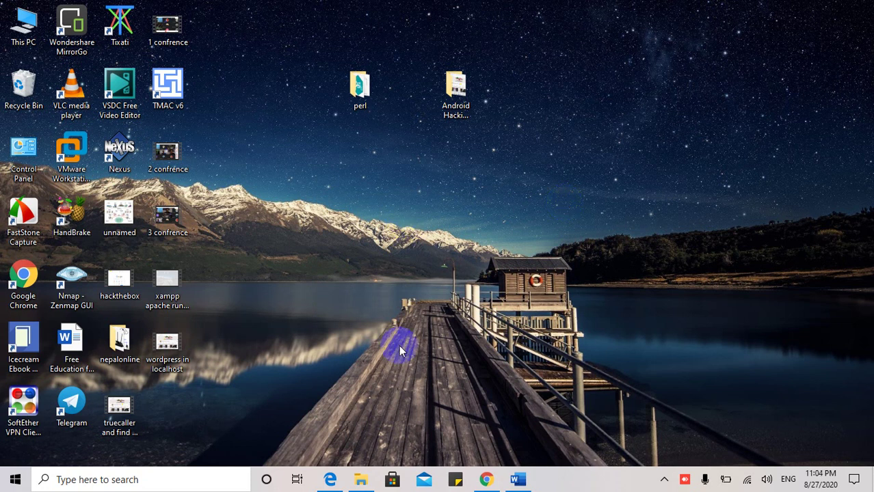
Switch from Word back to Chrome's Downloads page listing AnyDesk (1).exe.
left_click(514, 479)
left_click(485, 481)
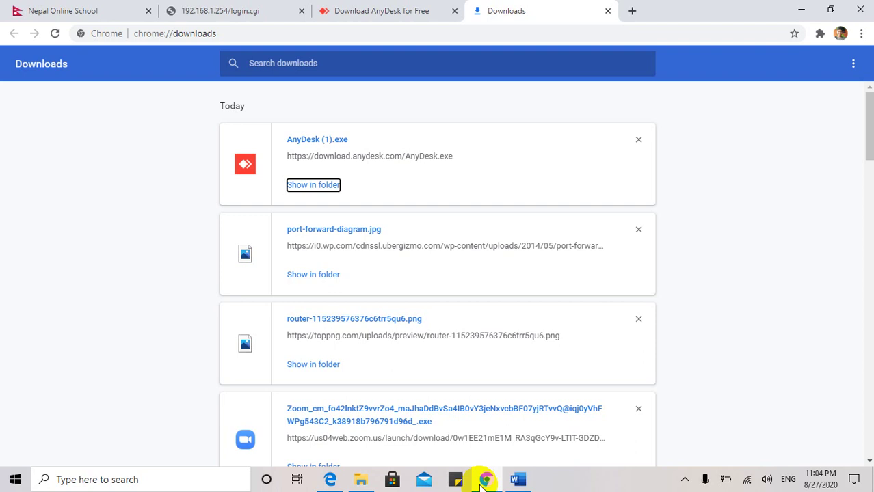
mouse_move(331, 479)
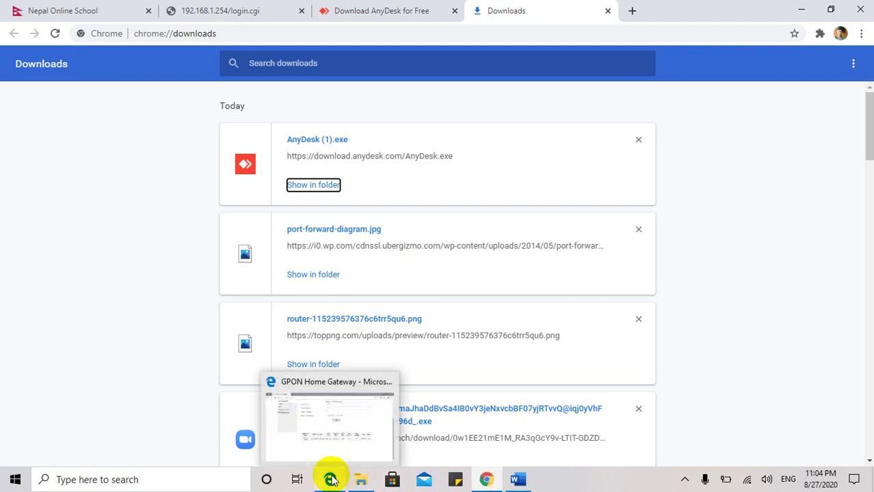